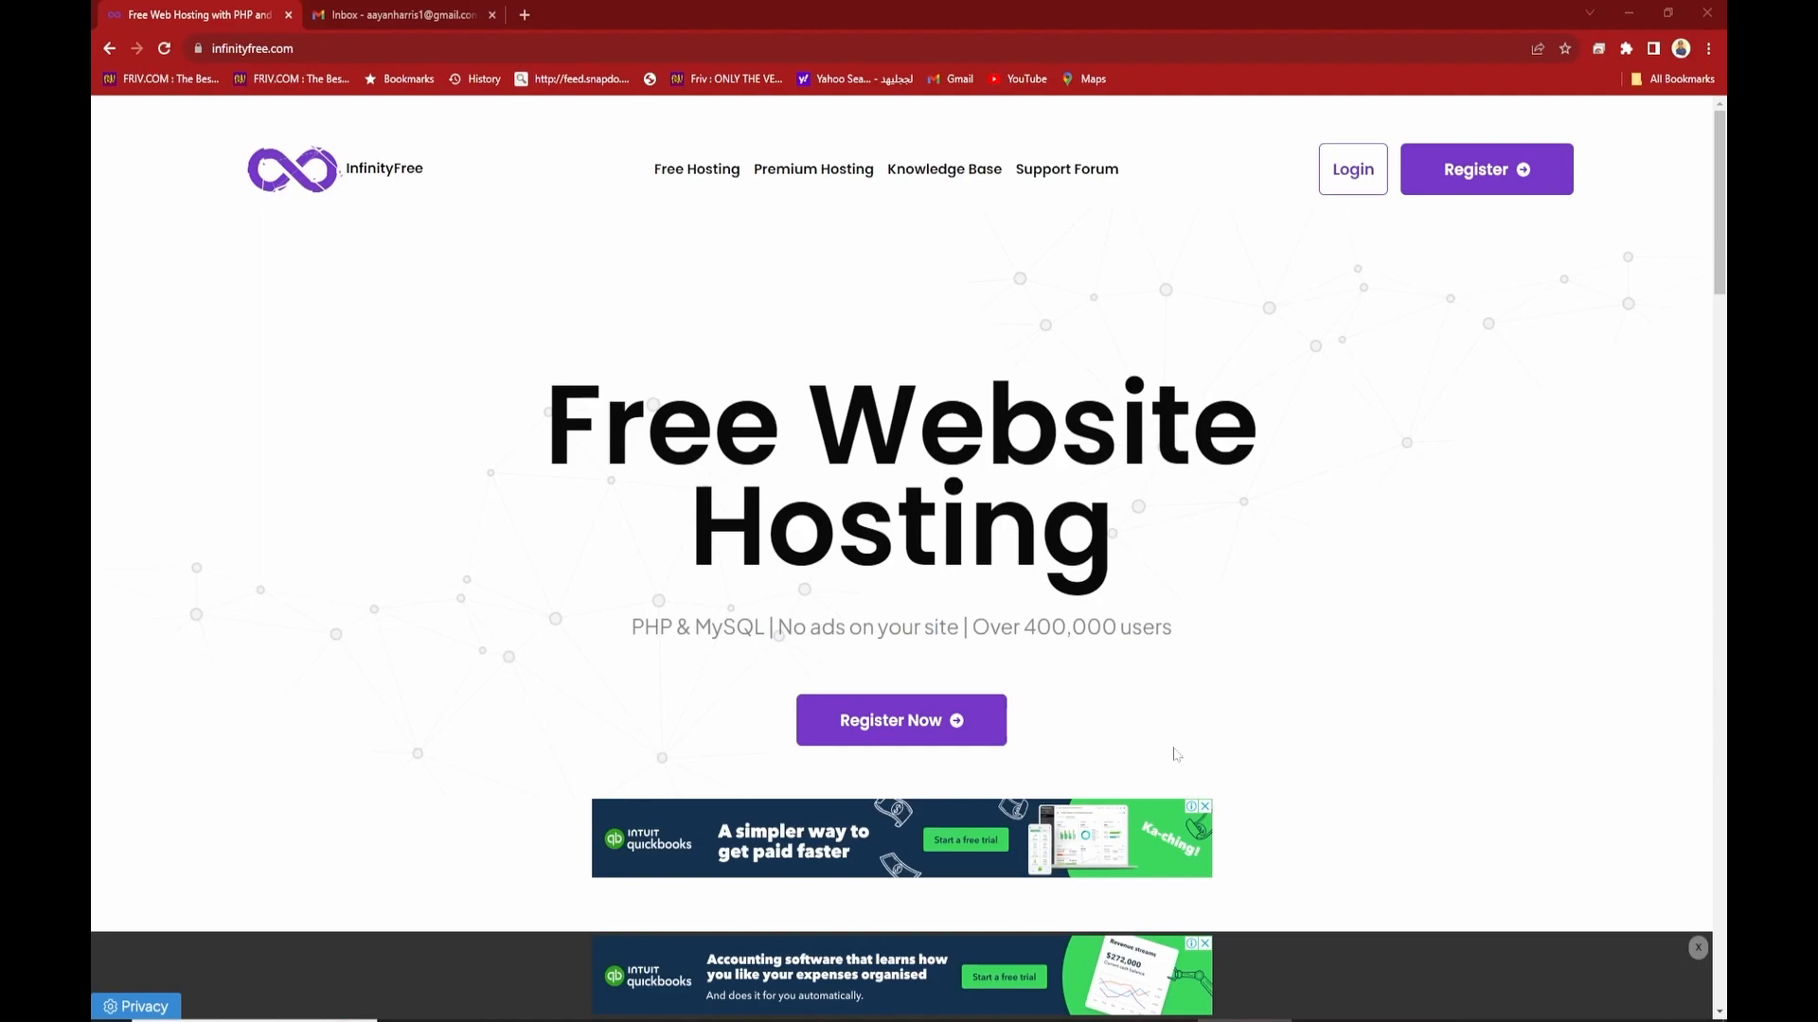
# - Register a new InfinityFree account with autofilled e-mail and password, accepting the terms of service
pyautogui.click(1474, 182)
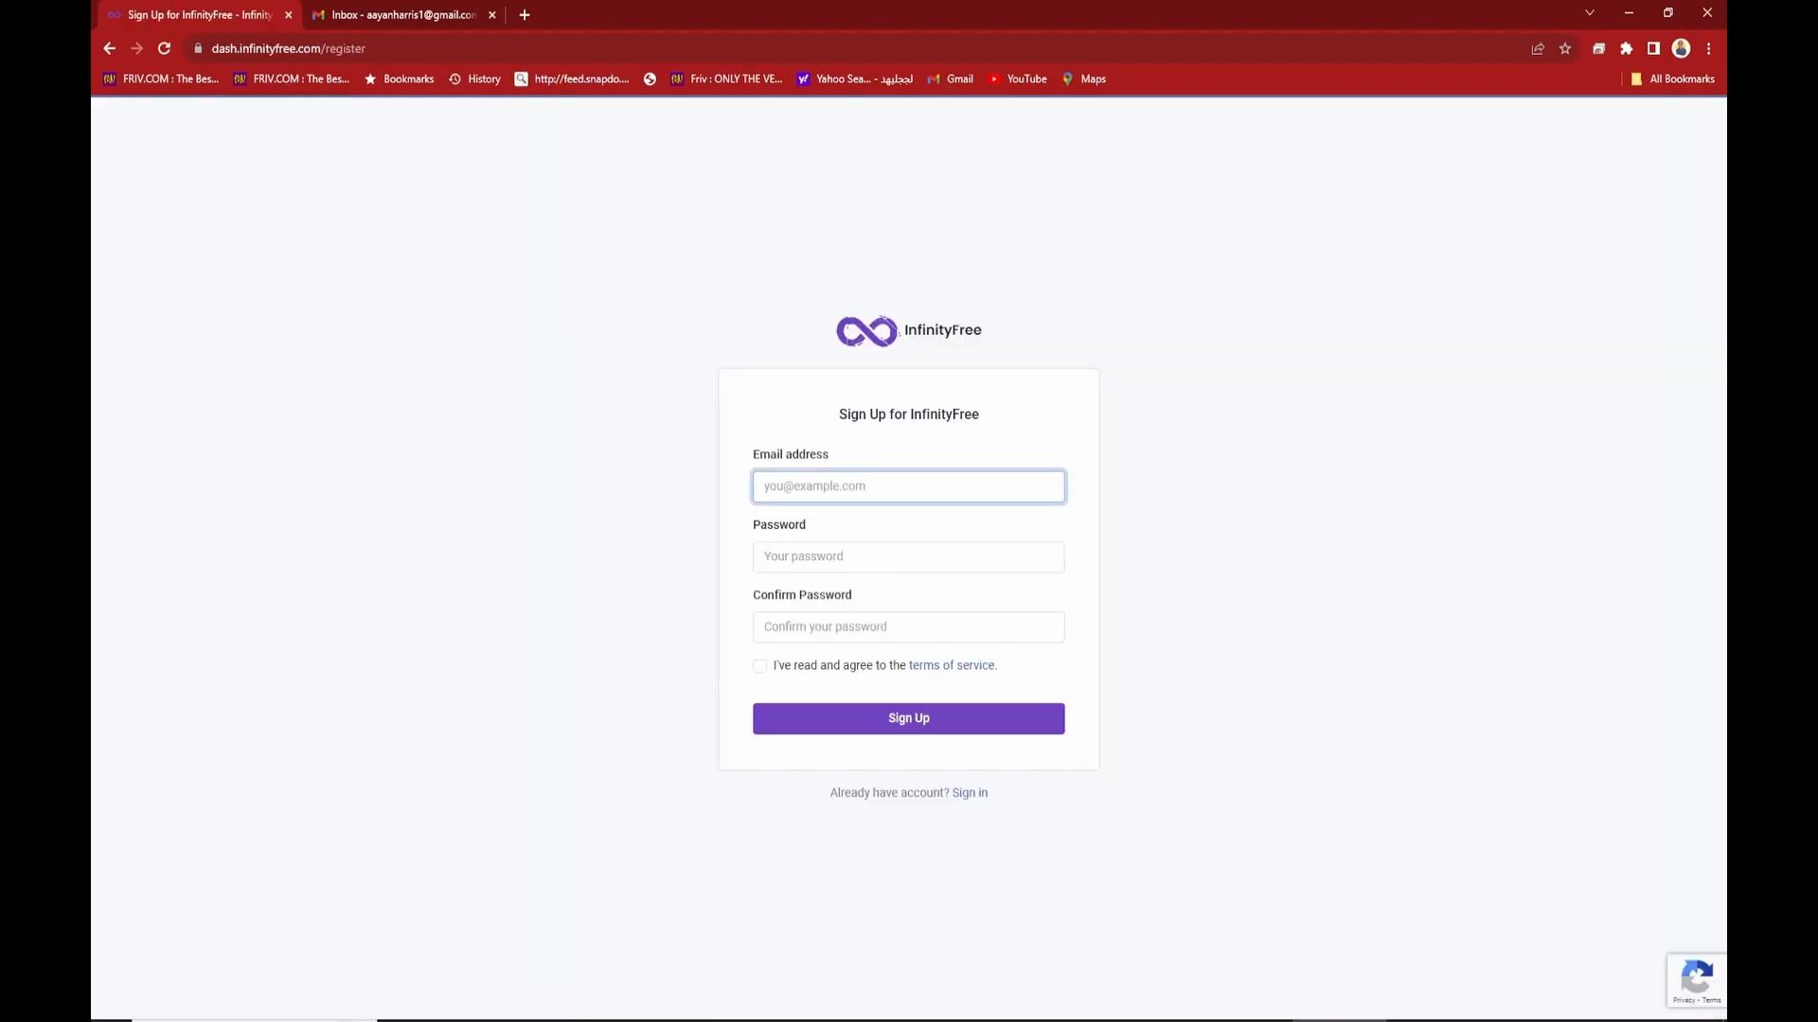
pyautogui.write('aaya')
pyautogui.click(853, 519)
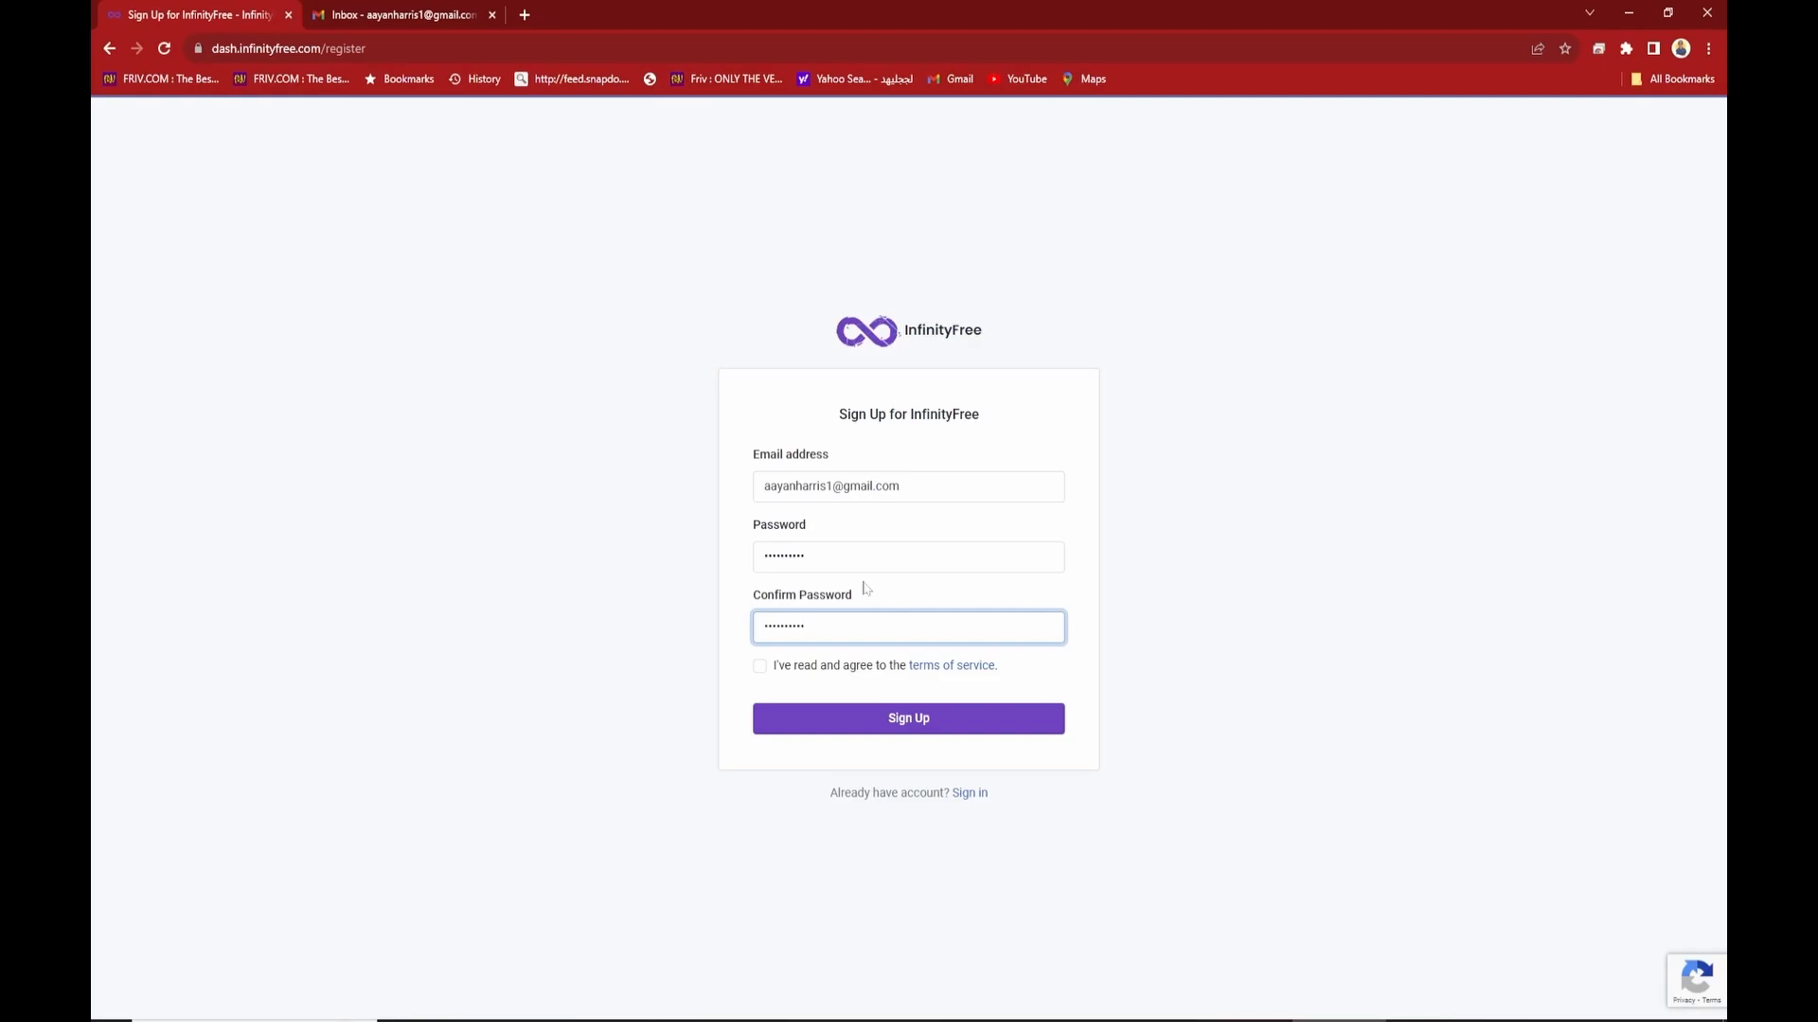
pyautogui.click(759, 667)
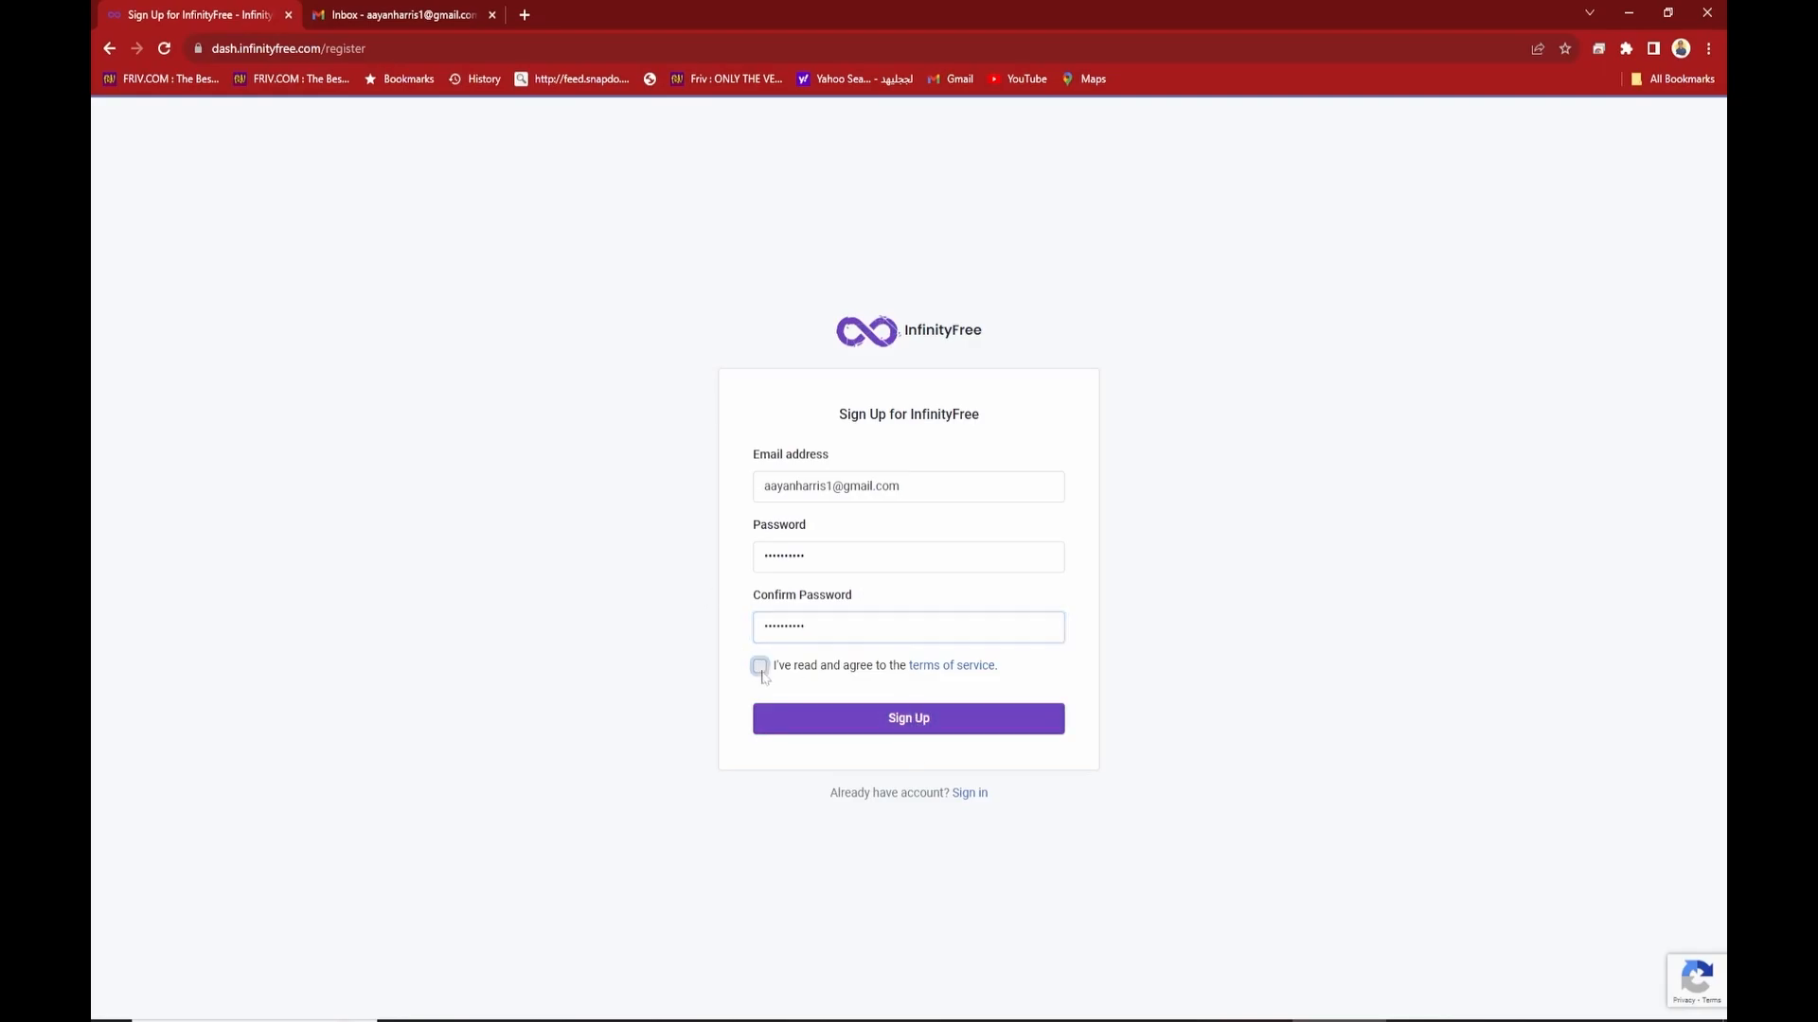
pyautogui.click(926, 723)
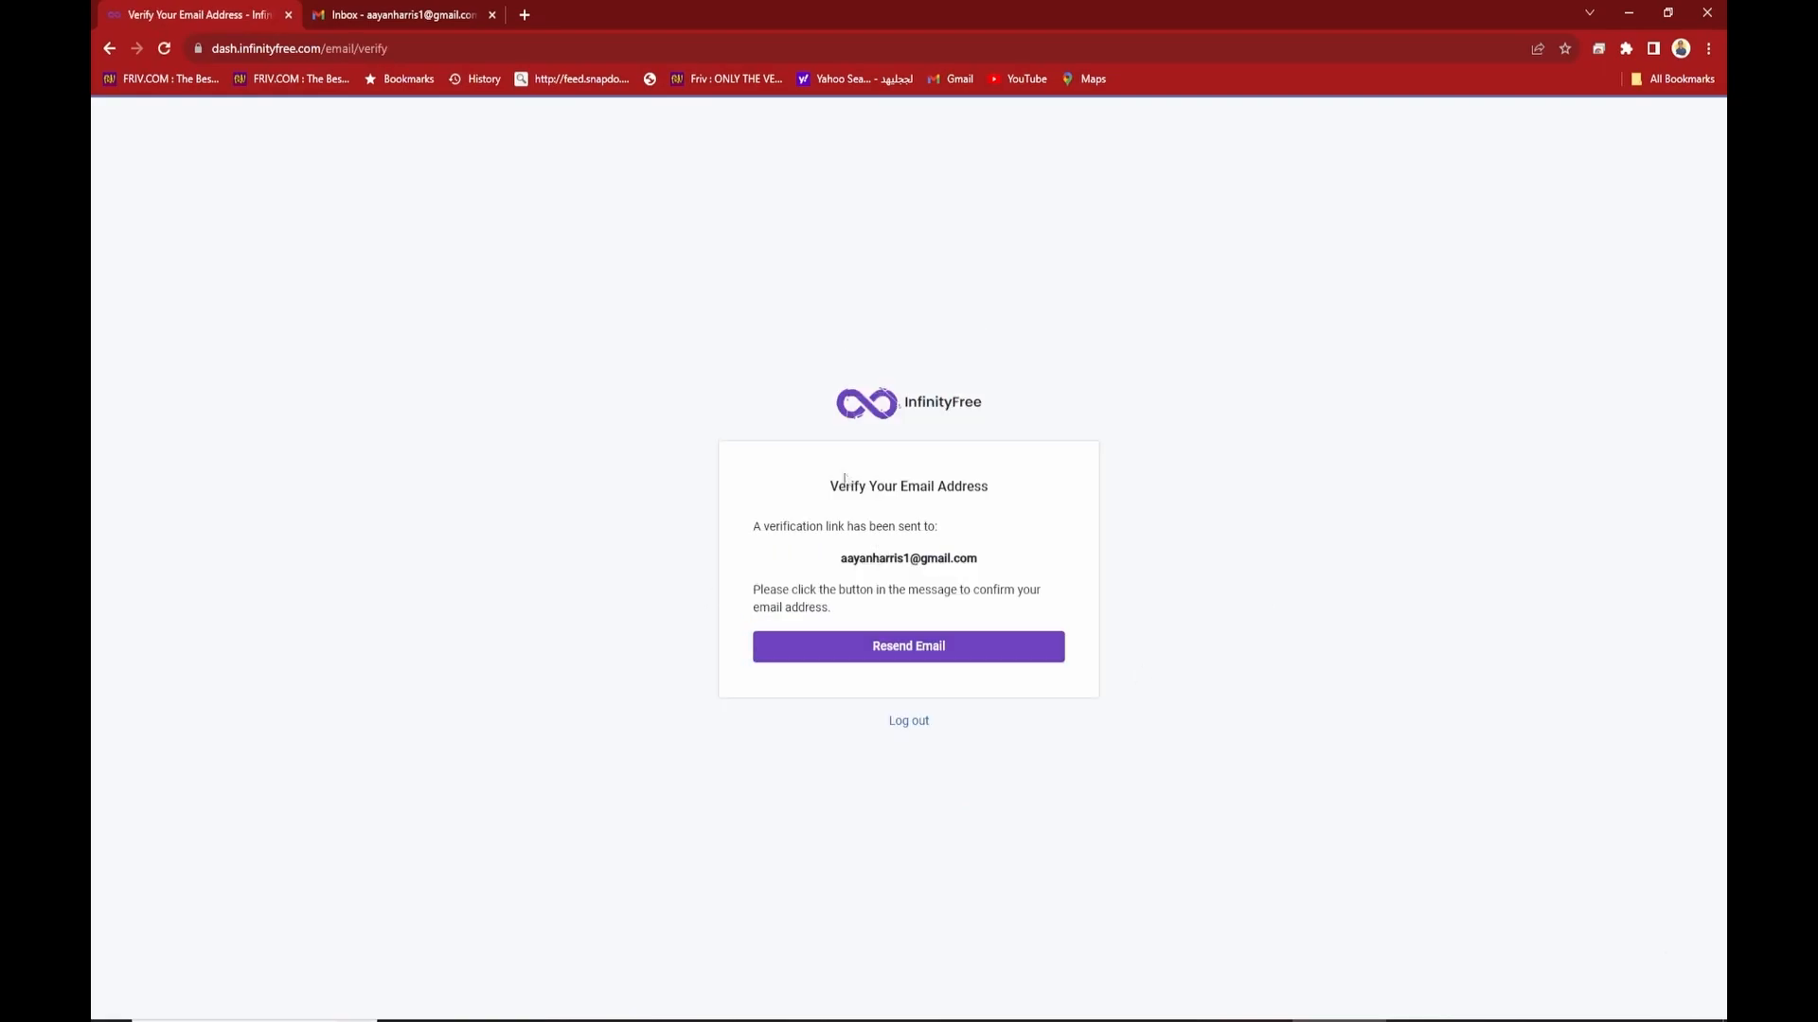
# - Verify the e-mail from the Gmail message, then start a new hosting account and dismiss the ad
pyautogui.click(417, 14)
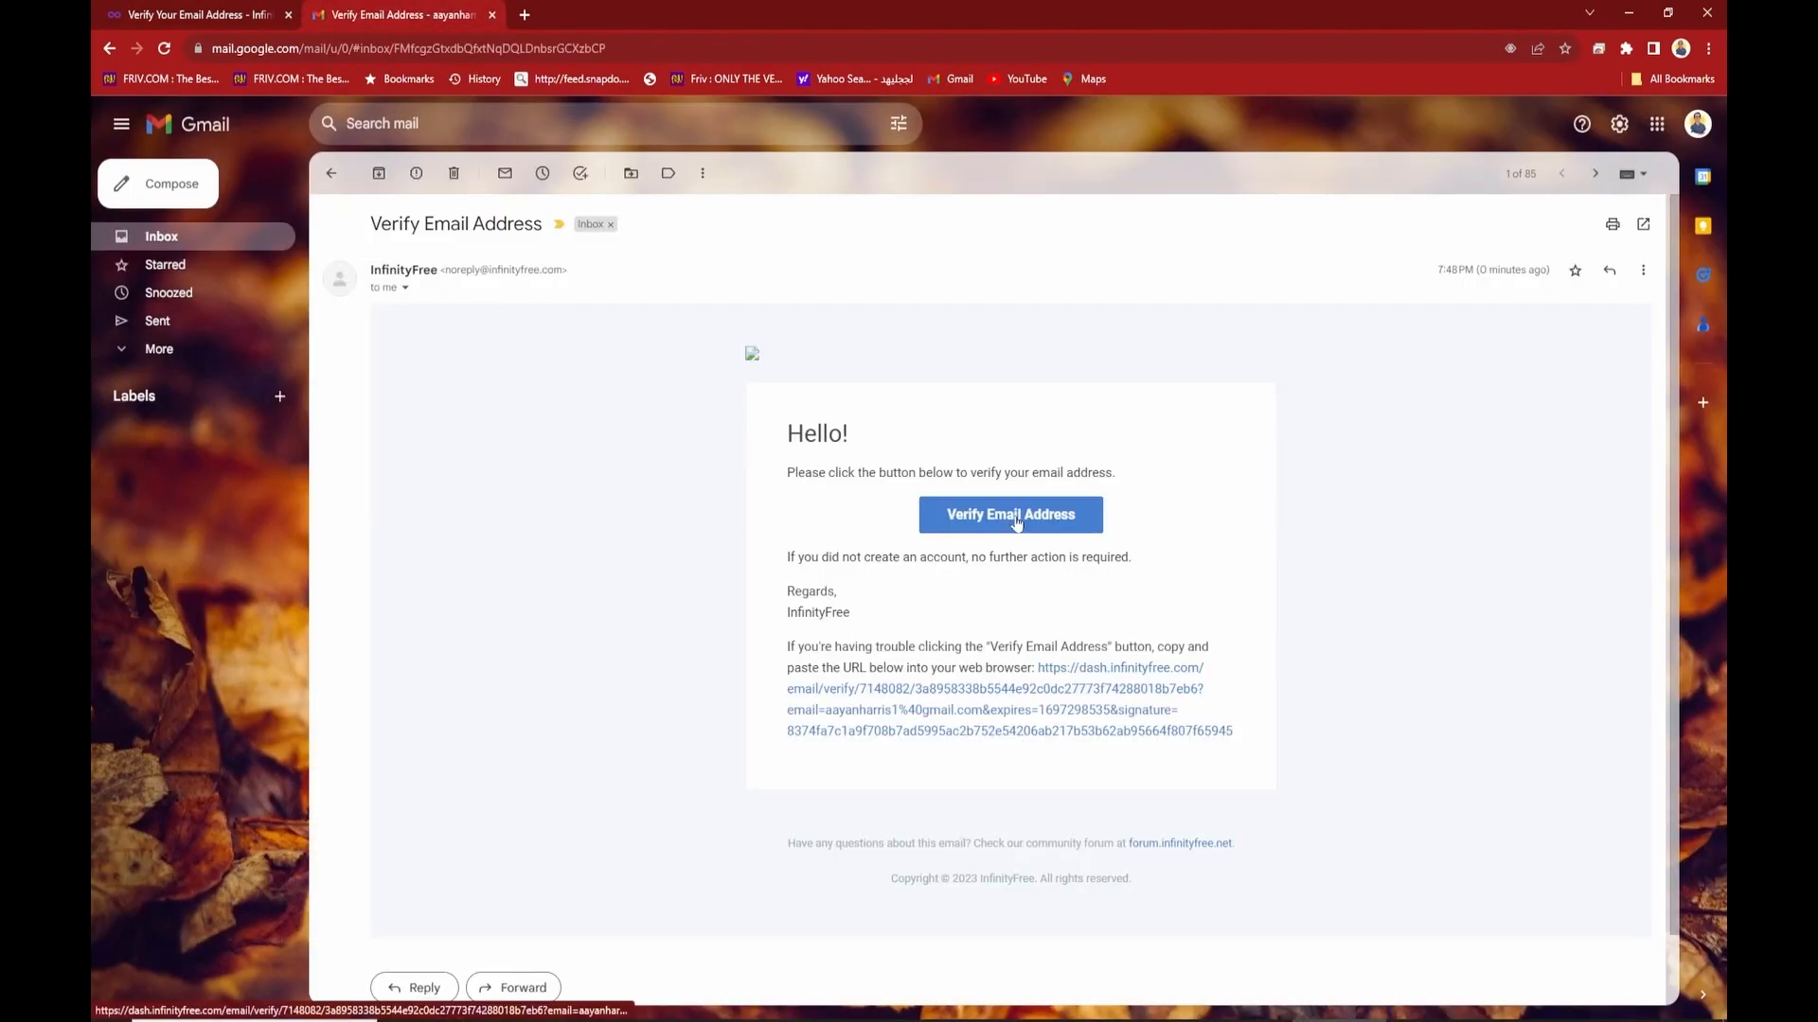
pyautogui.click(1016, 524)
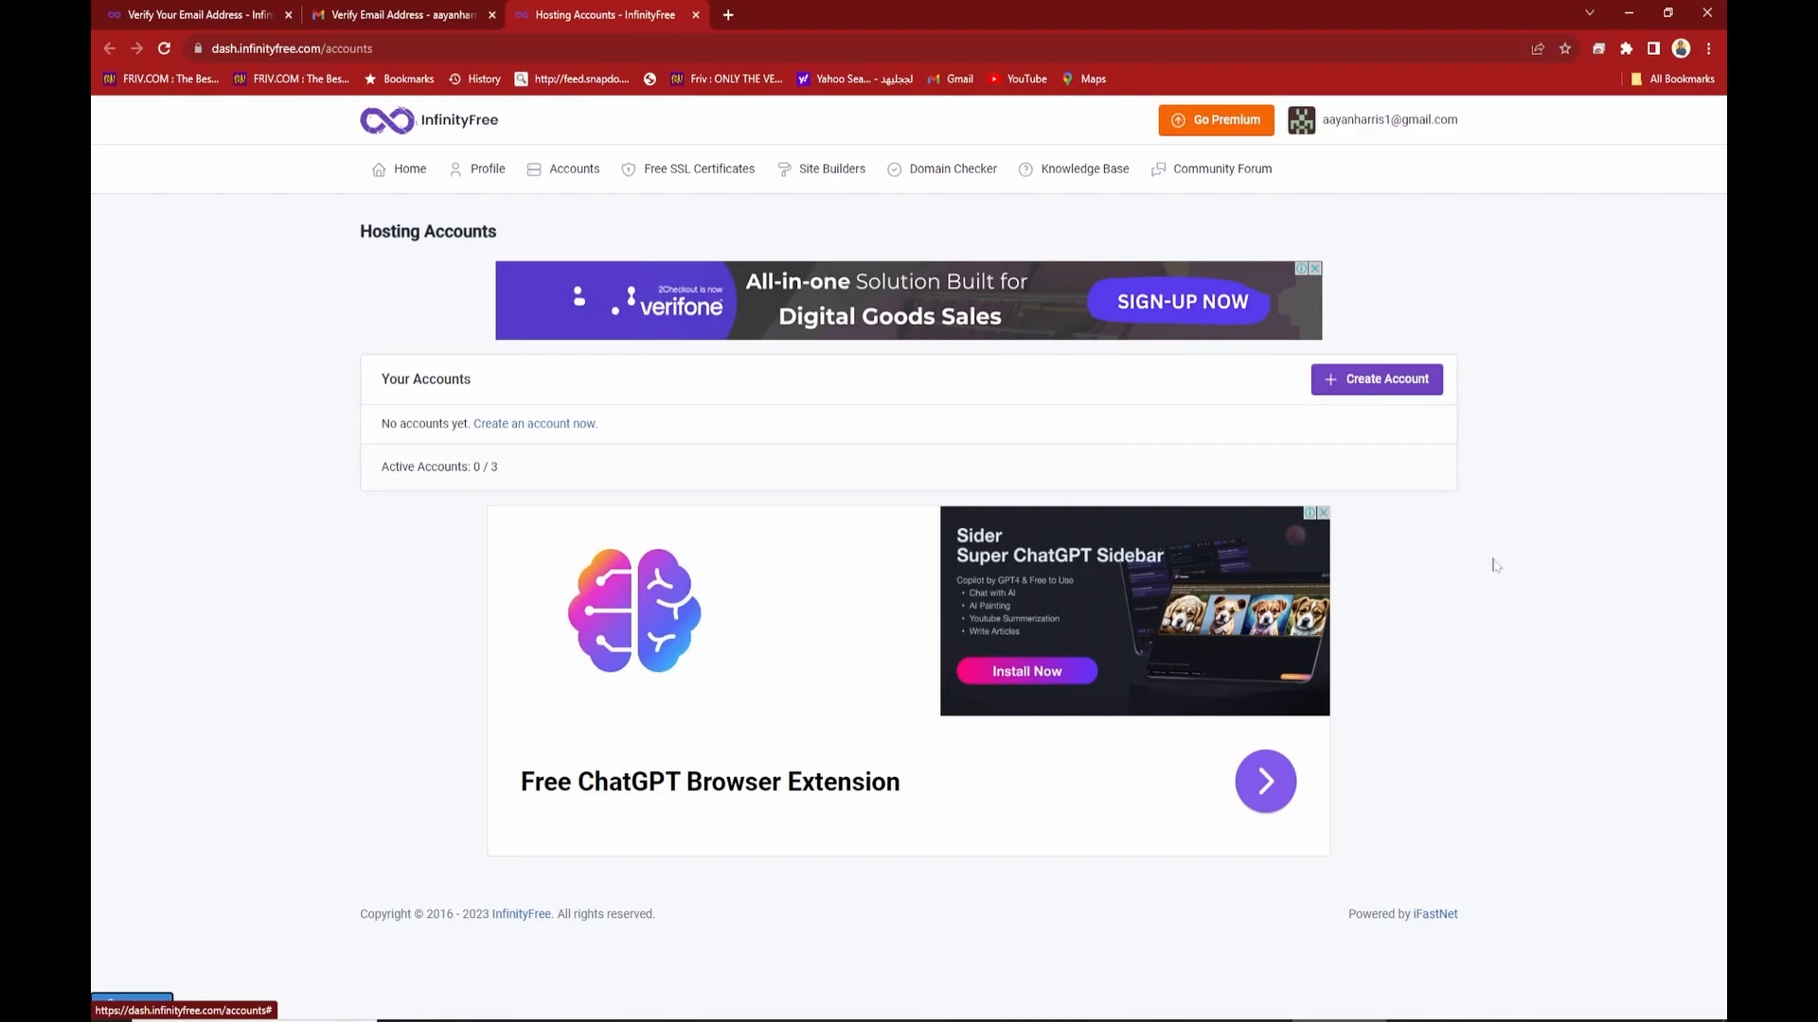
pyautogui.click(1378, 383)
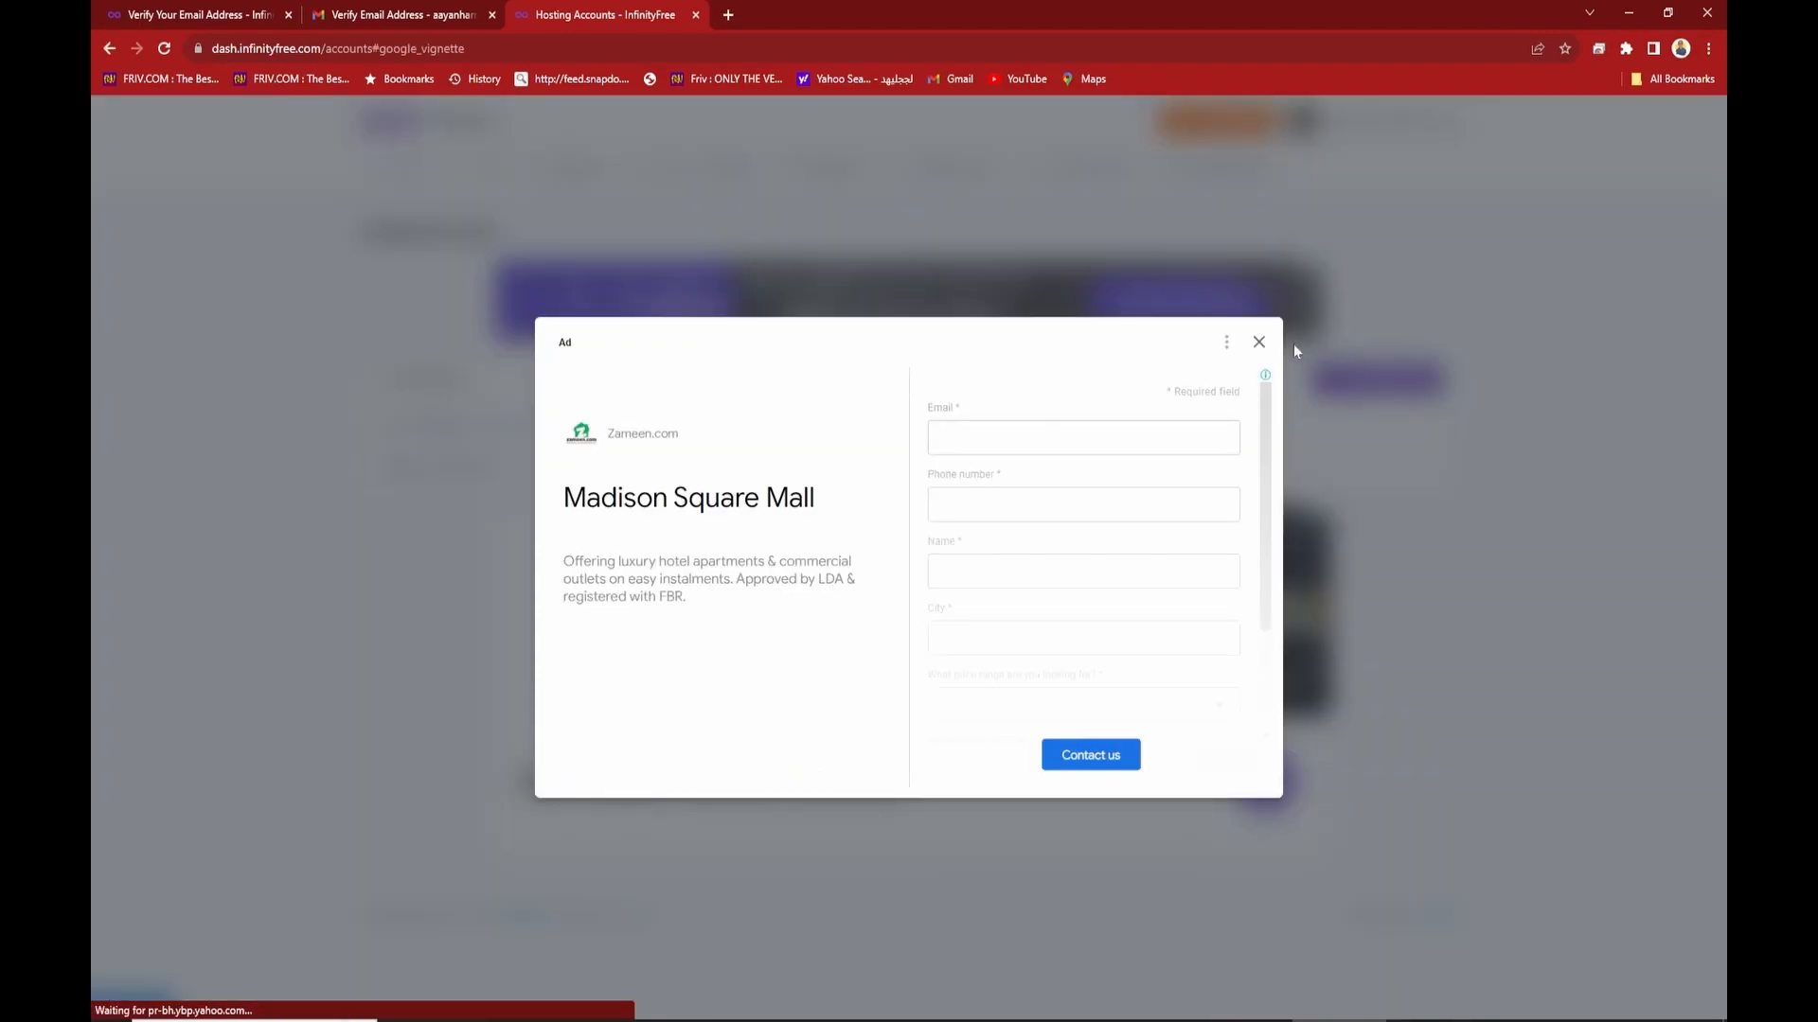
pyautogui.click(1260, 345)
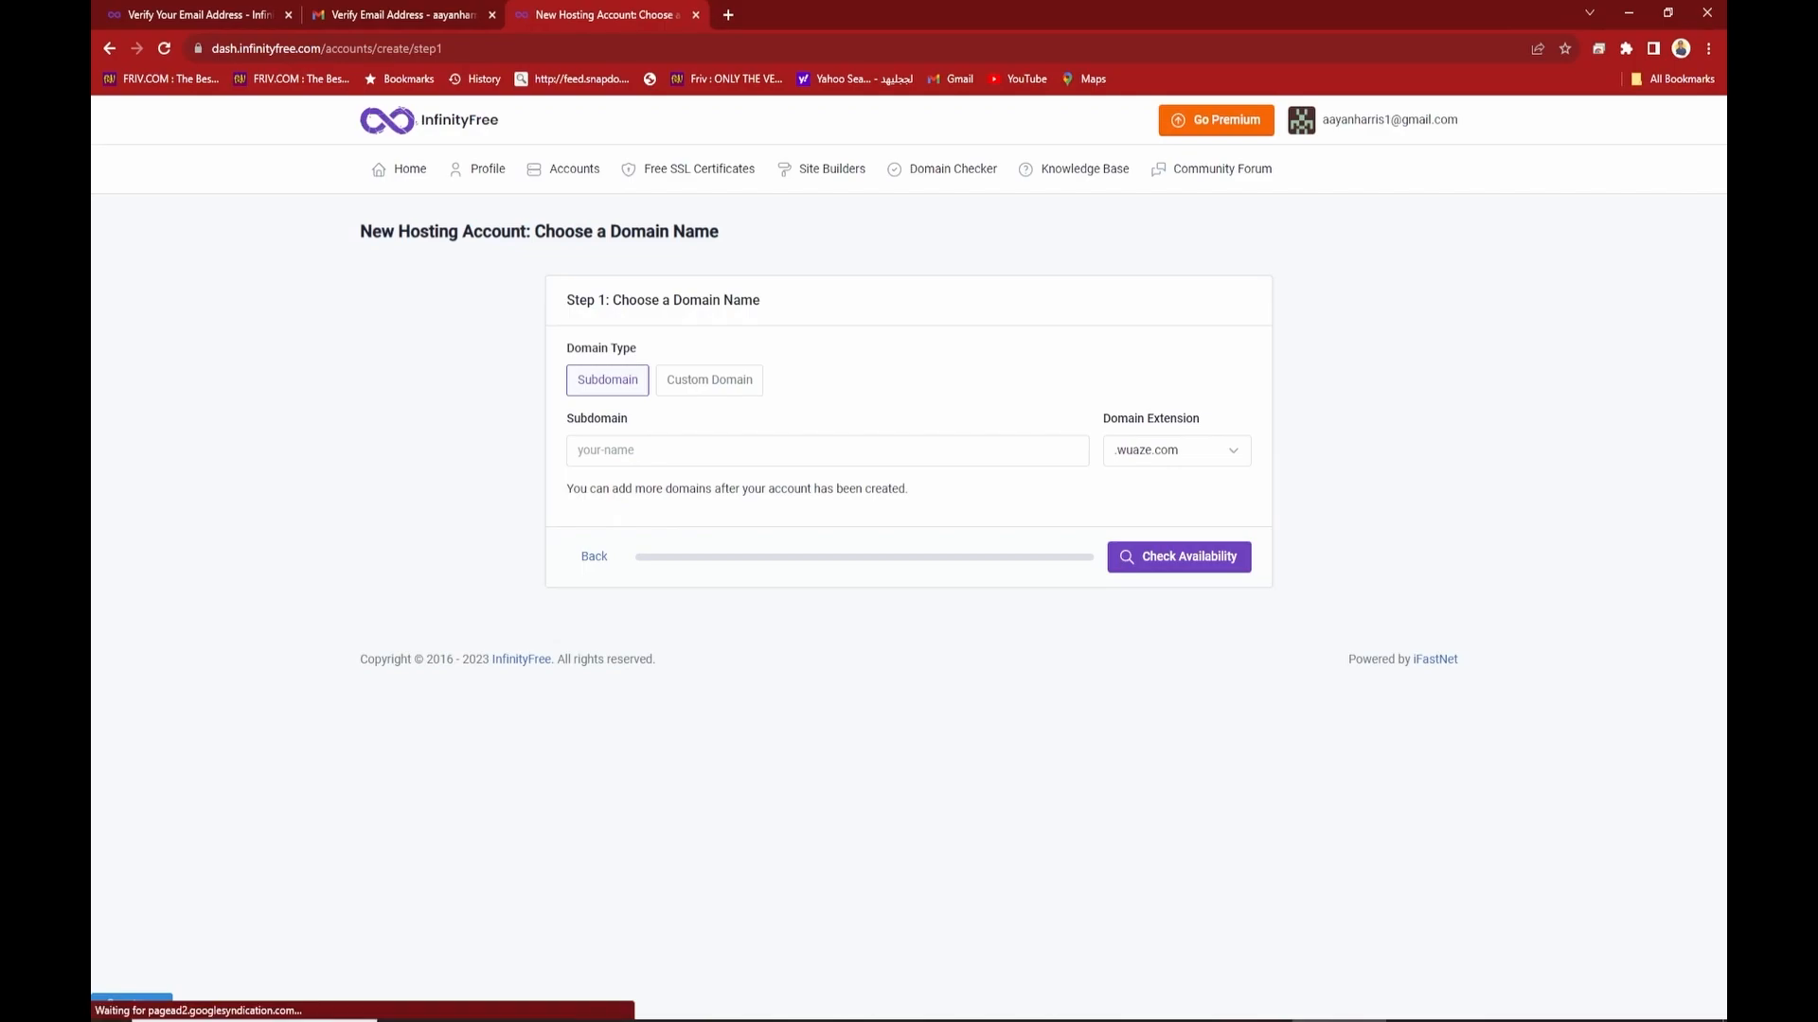
# - Keep the .wuaze.com extension and check availability of the subdomain myblog
pyautogui.click(1203, 461)
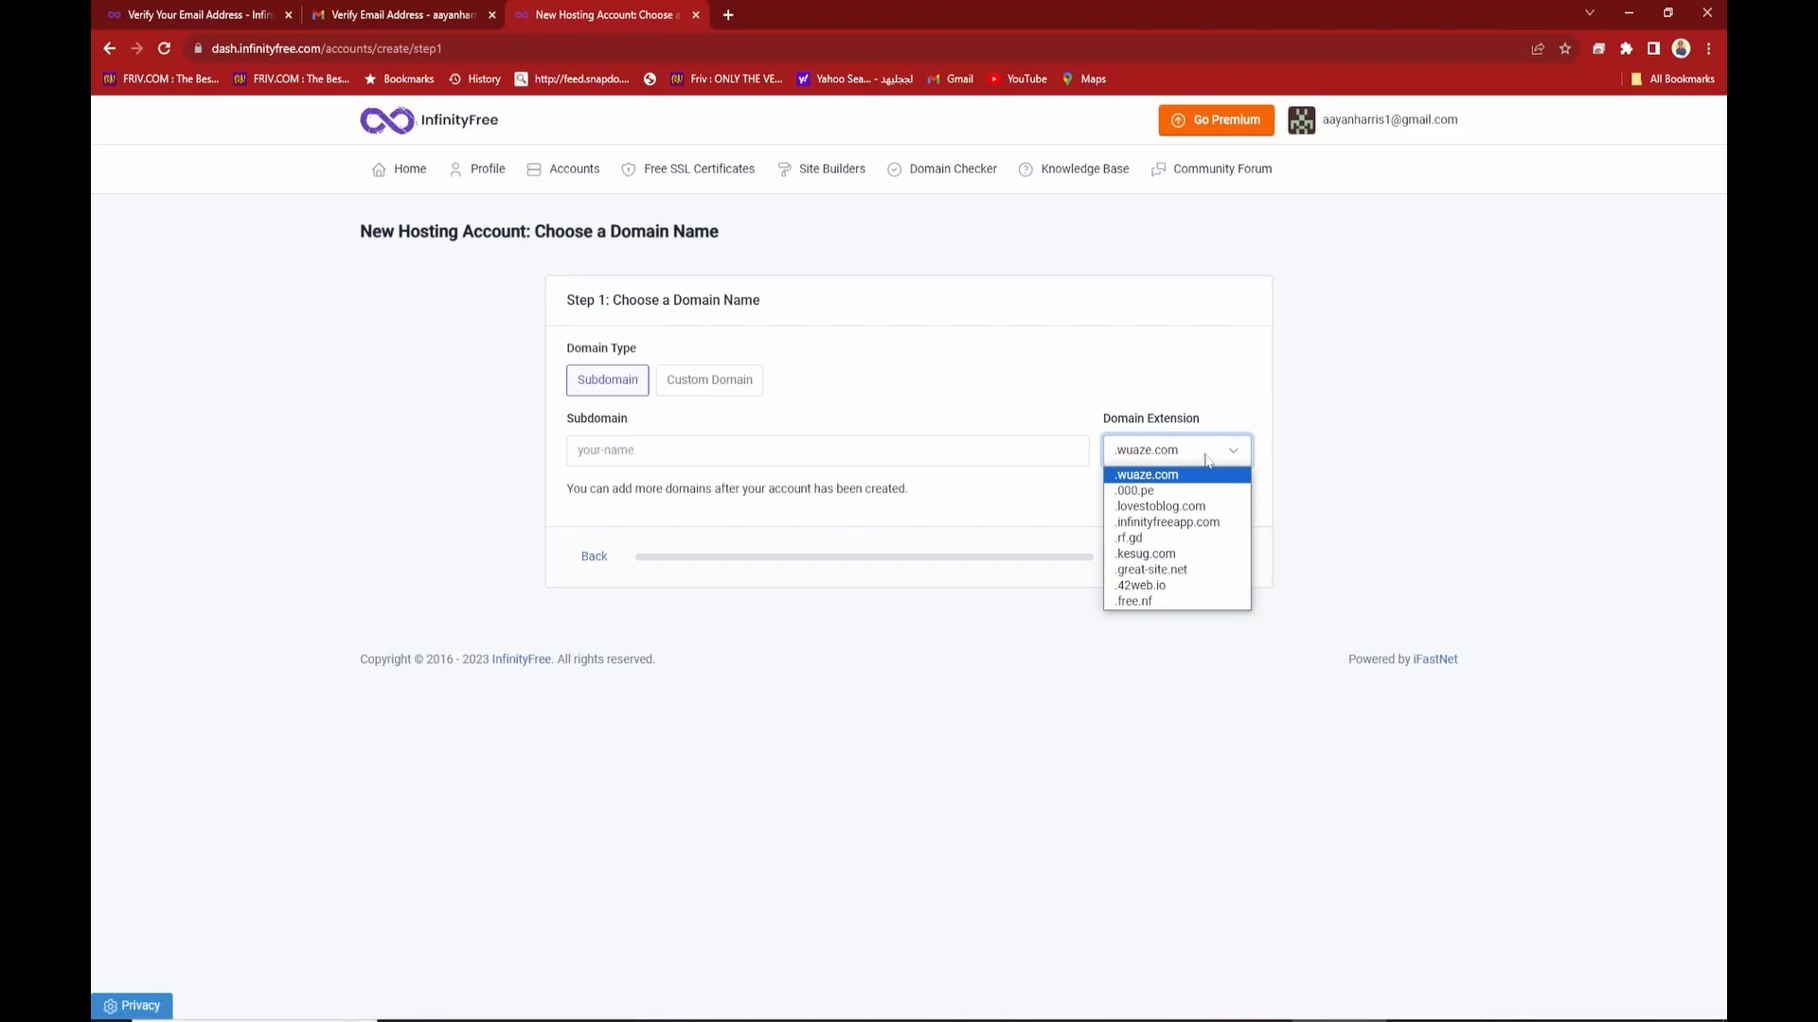
pyautogui.click(1177, 478)
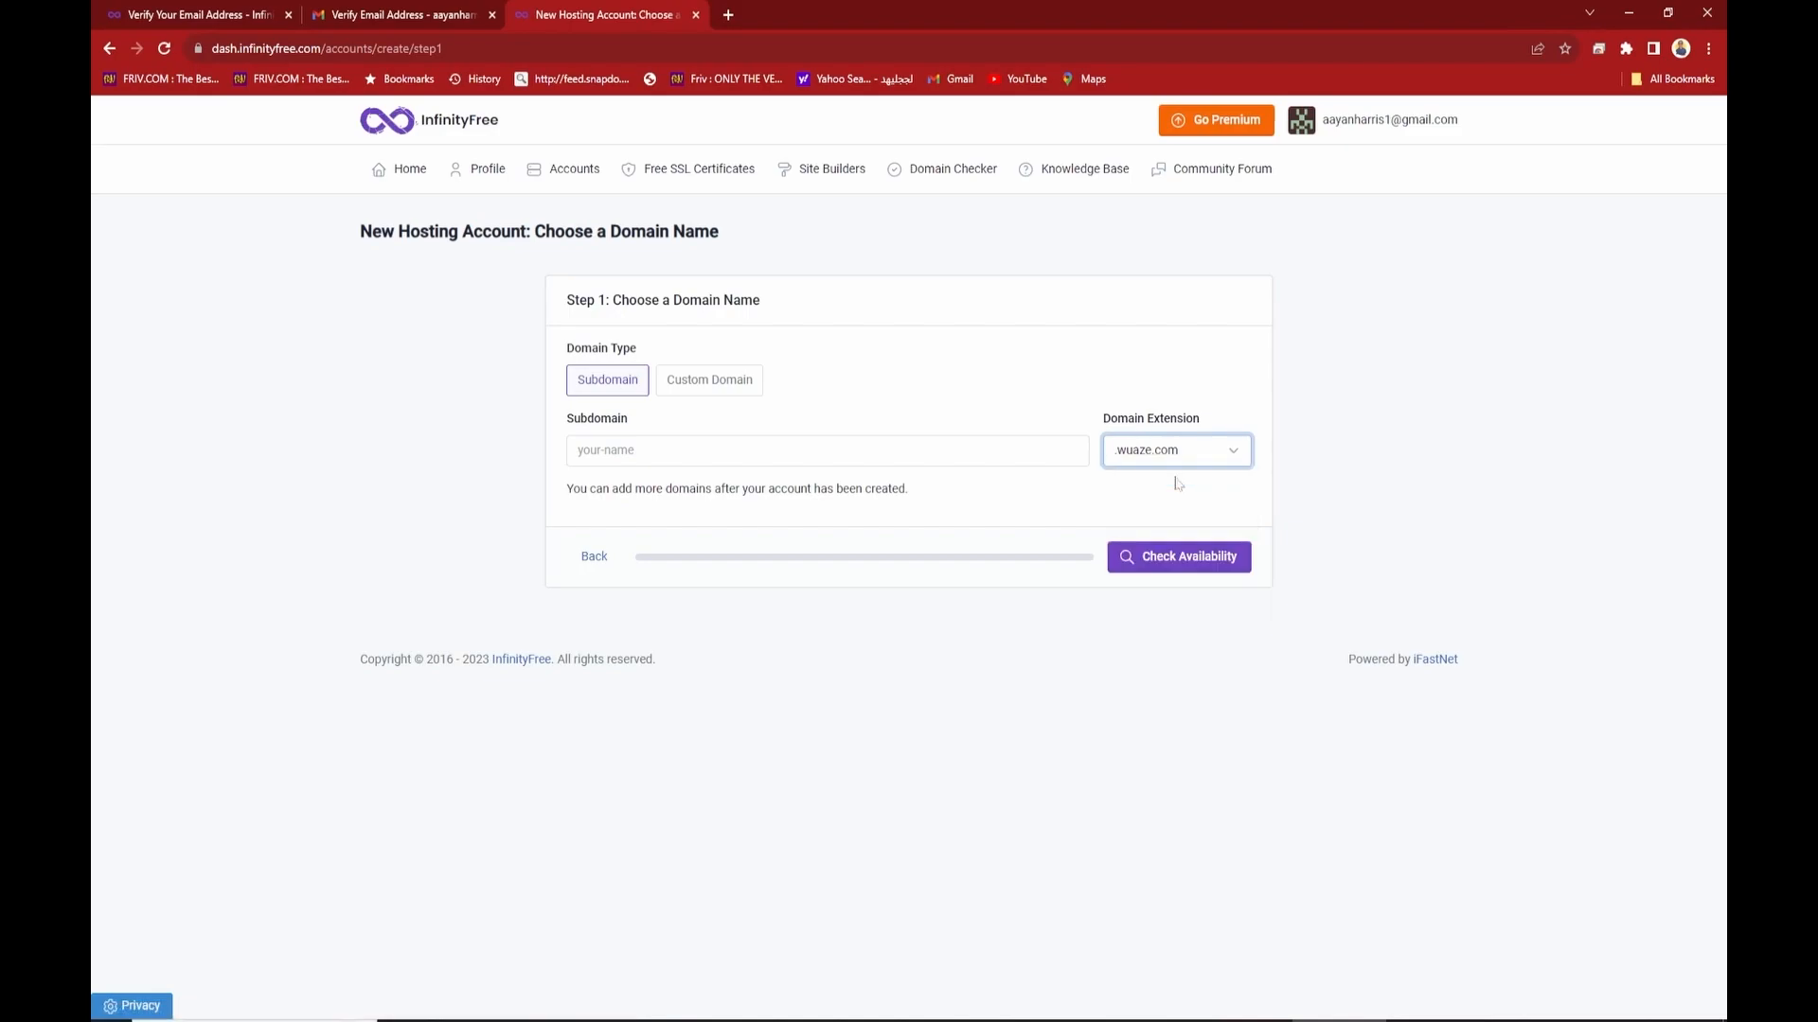
pyautogui.click(927, 453)
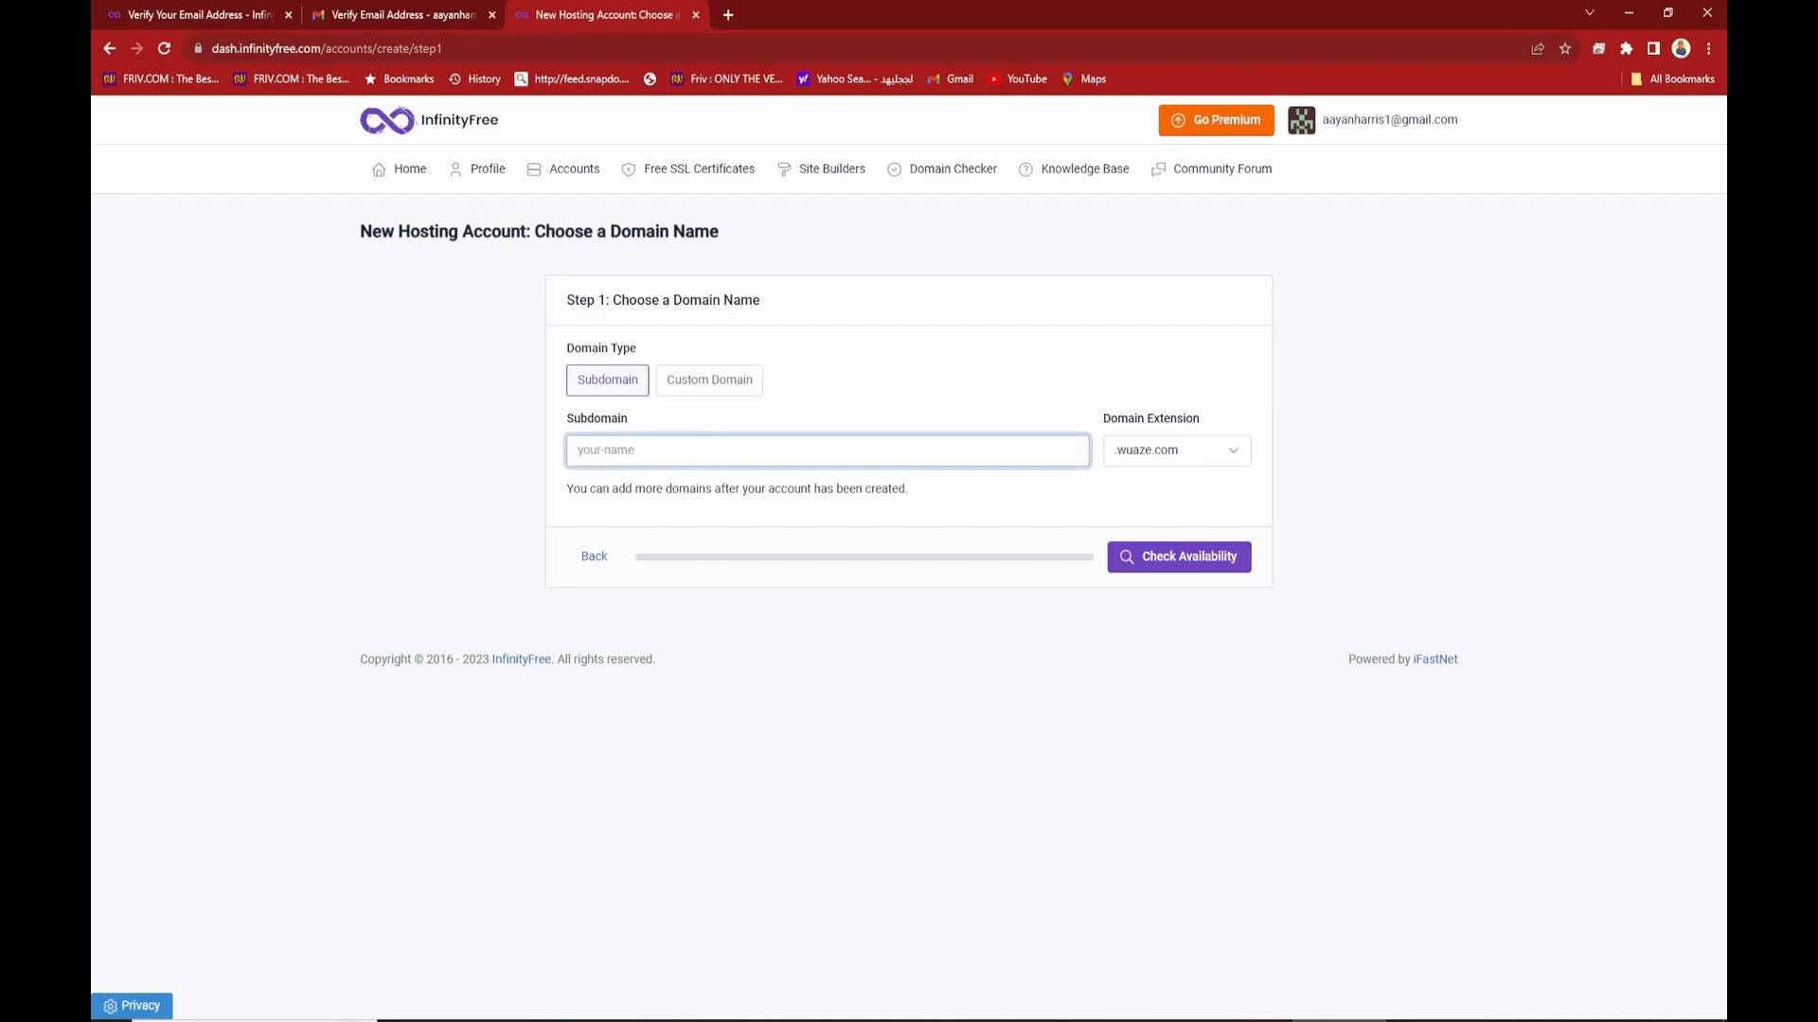
pyautogui.write('myblog')
pyautogui.click(944, 496)
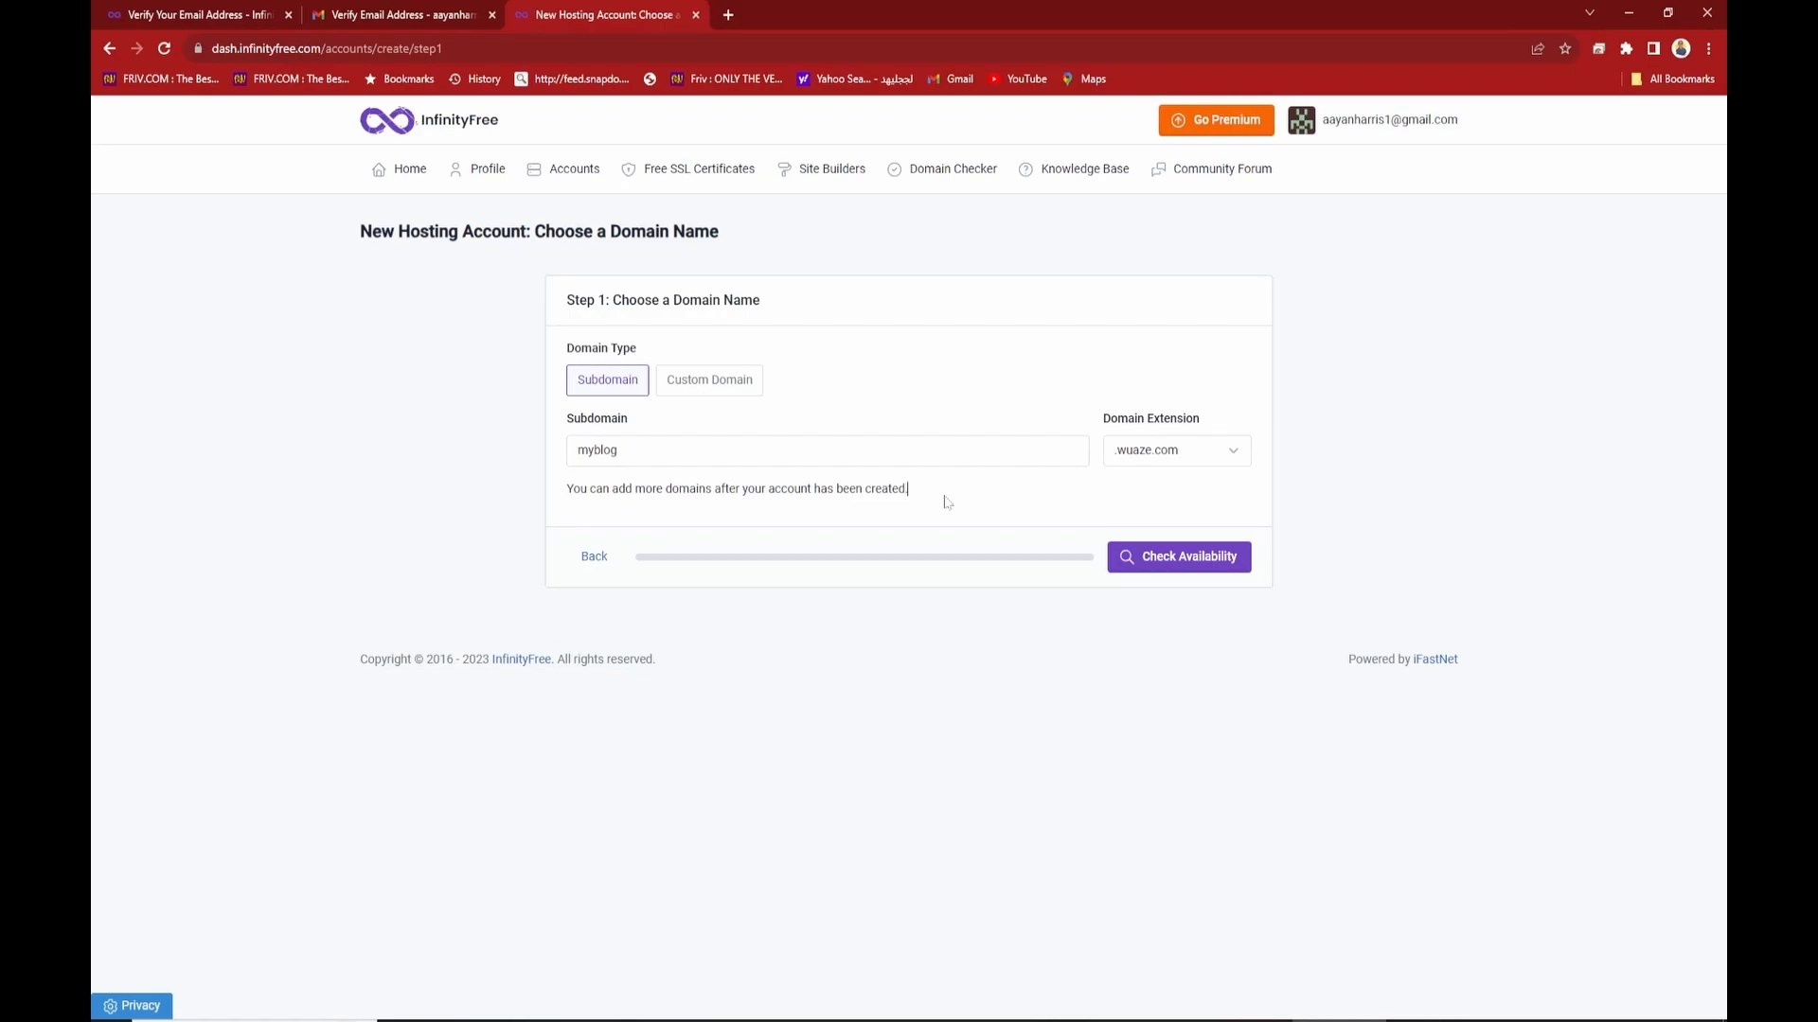
pyautogui.click(1210, 560)
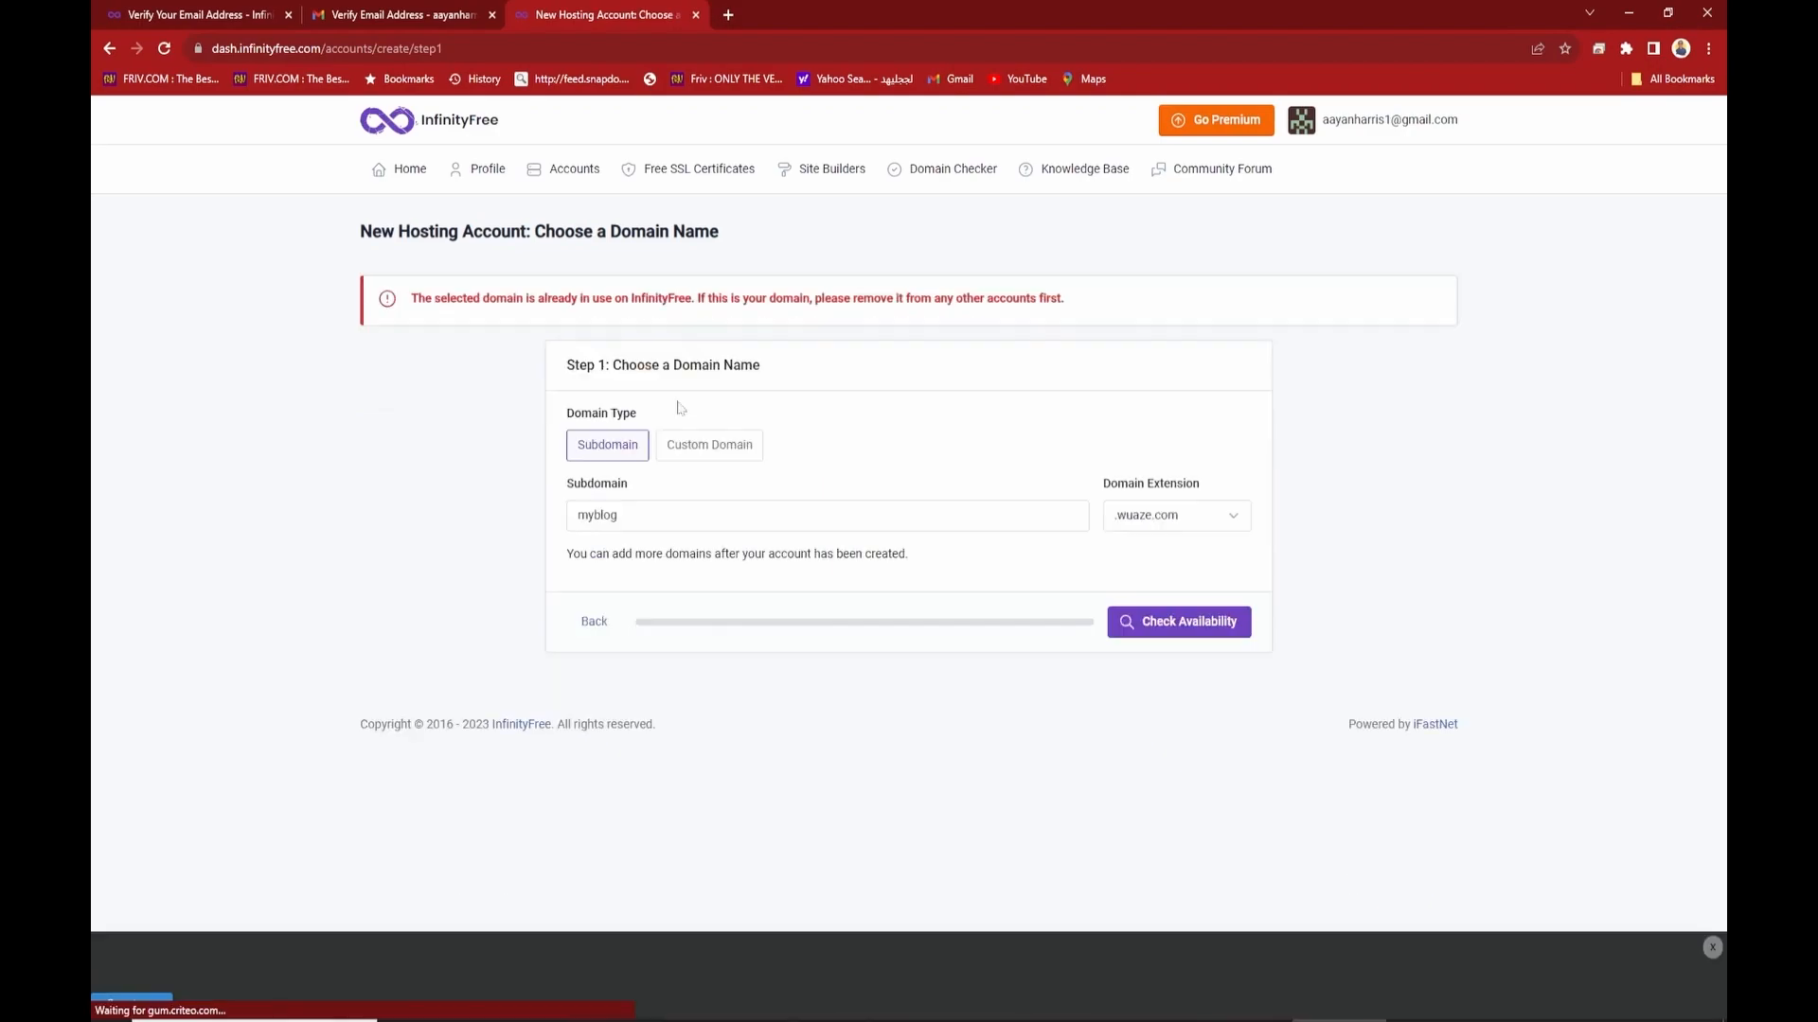
# - Replace the taken name with aayan and check aayan.wuaze.com availability
pyautogui.click(749, 516)
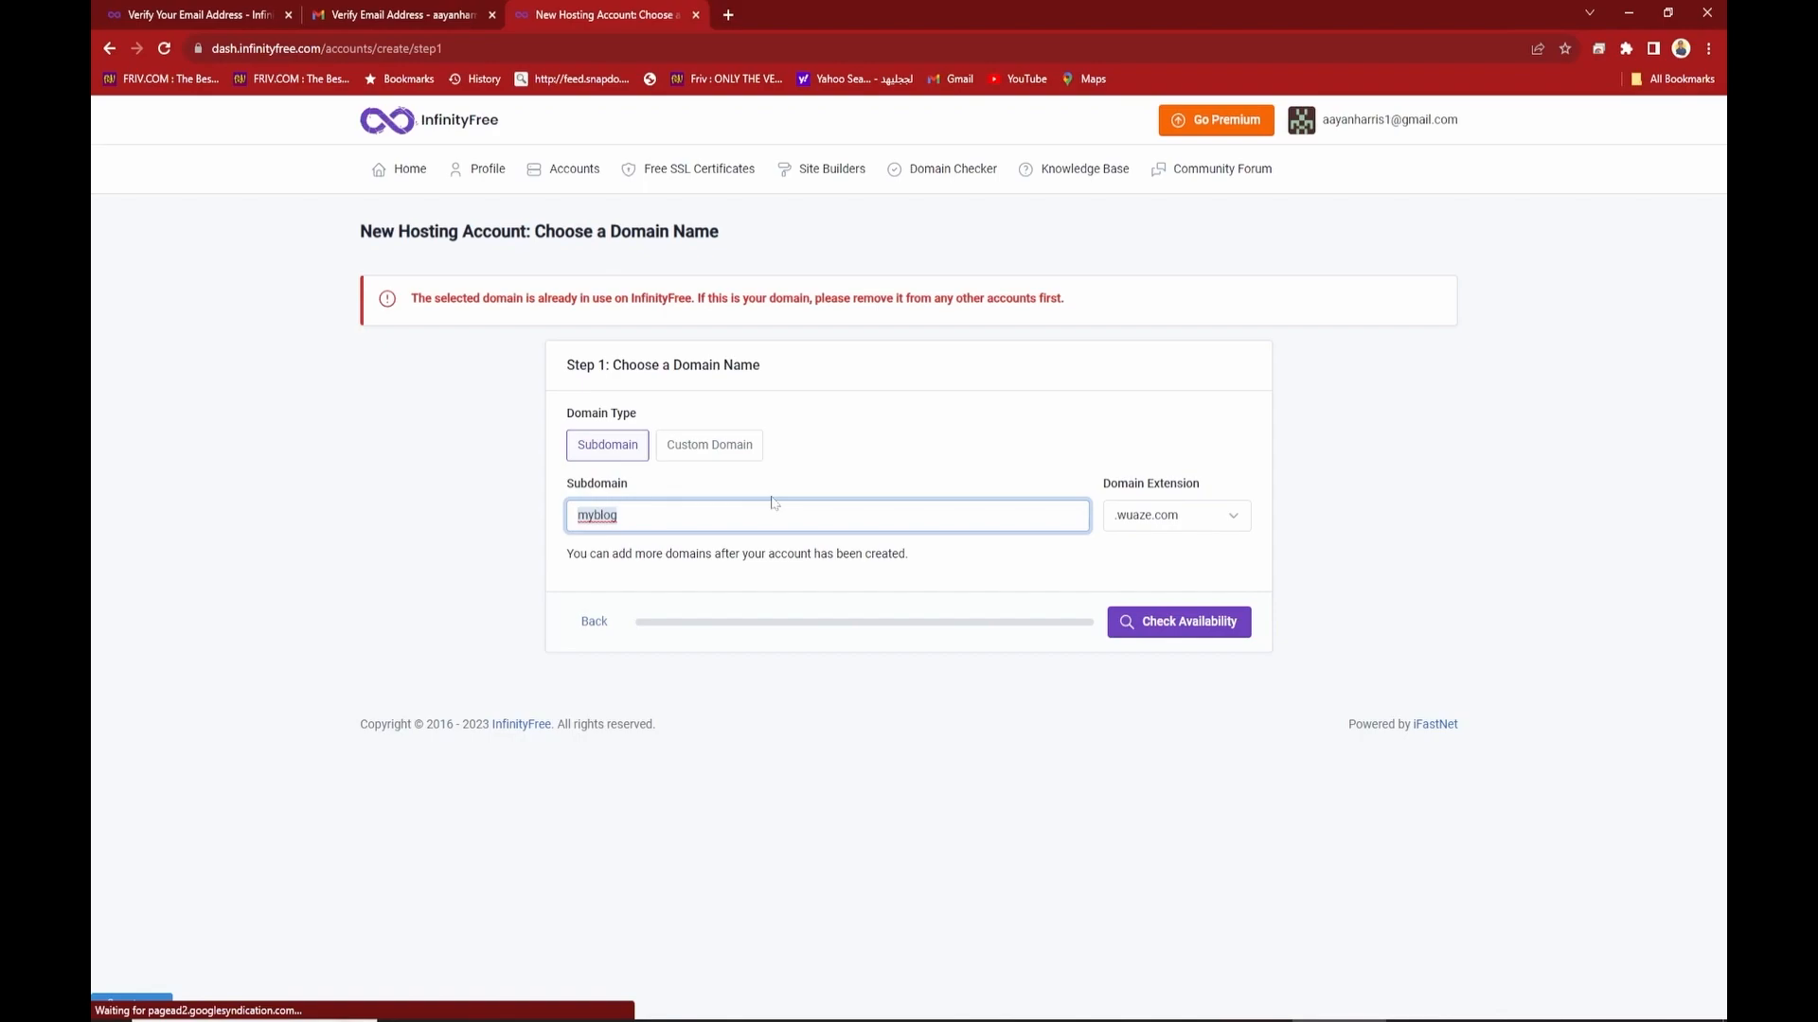
pyautogui.write('A')
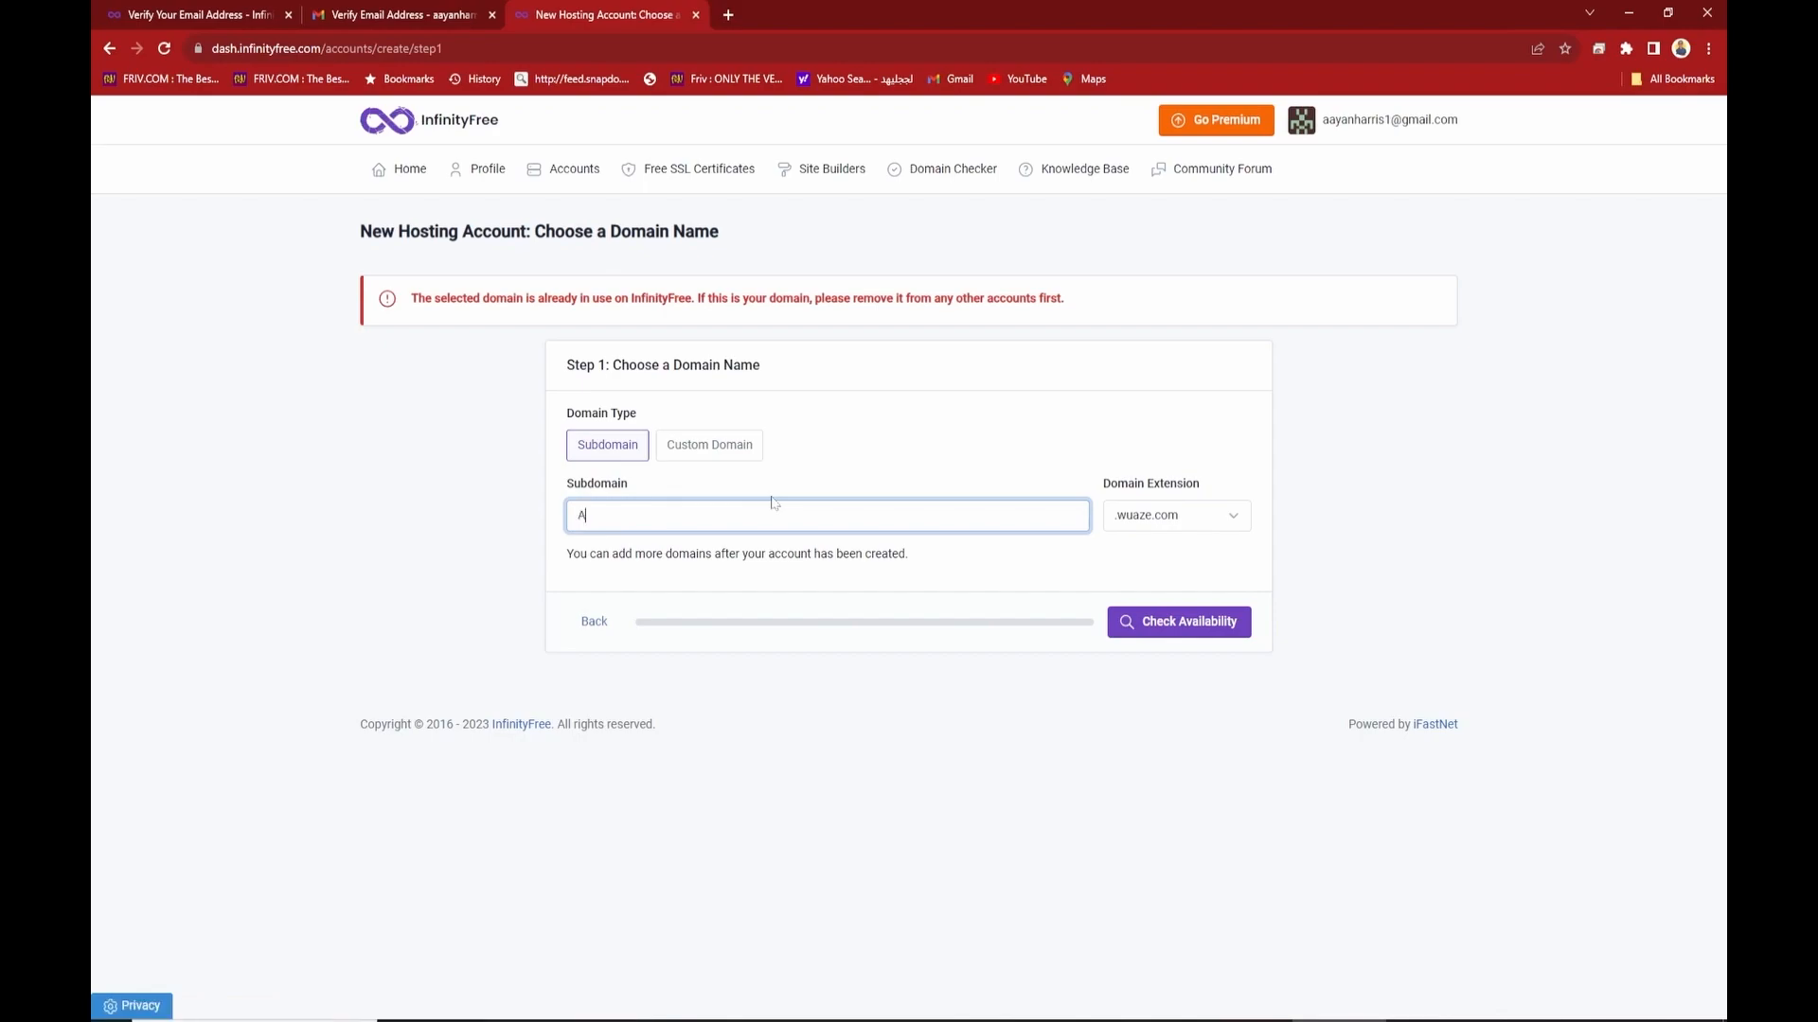
pyautogui.press('BackSpace')
pyautogui.write('aayan')
pyautogui.click(818, 579)
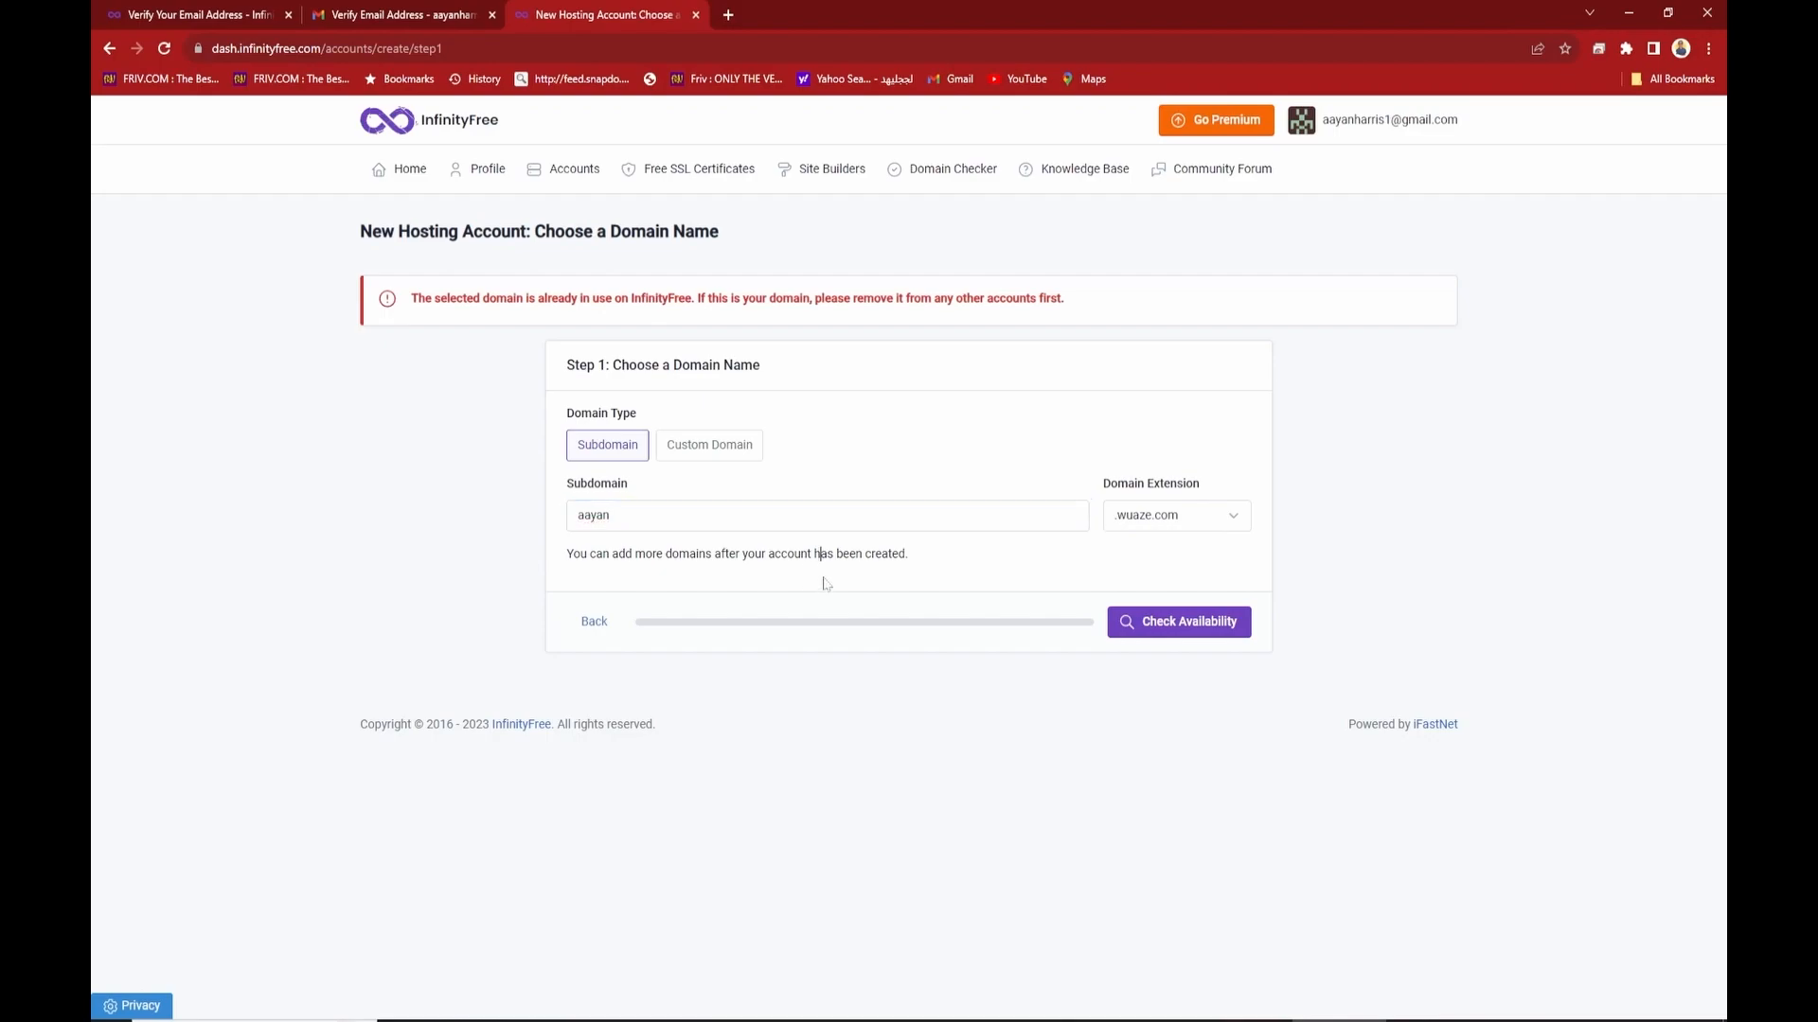
pyautogui.click(1177, 636)
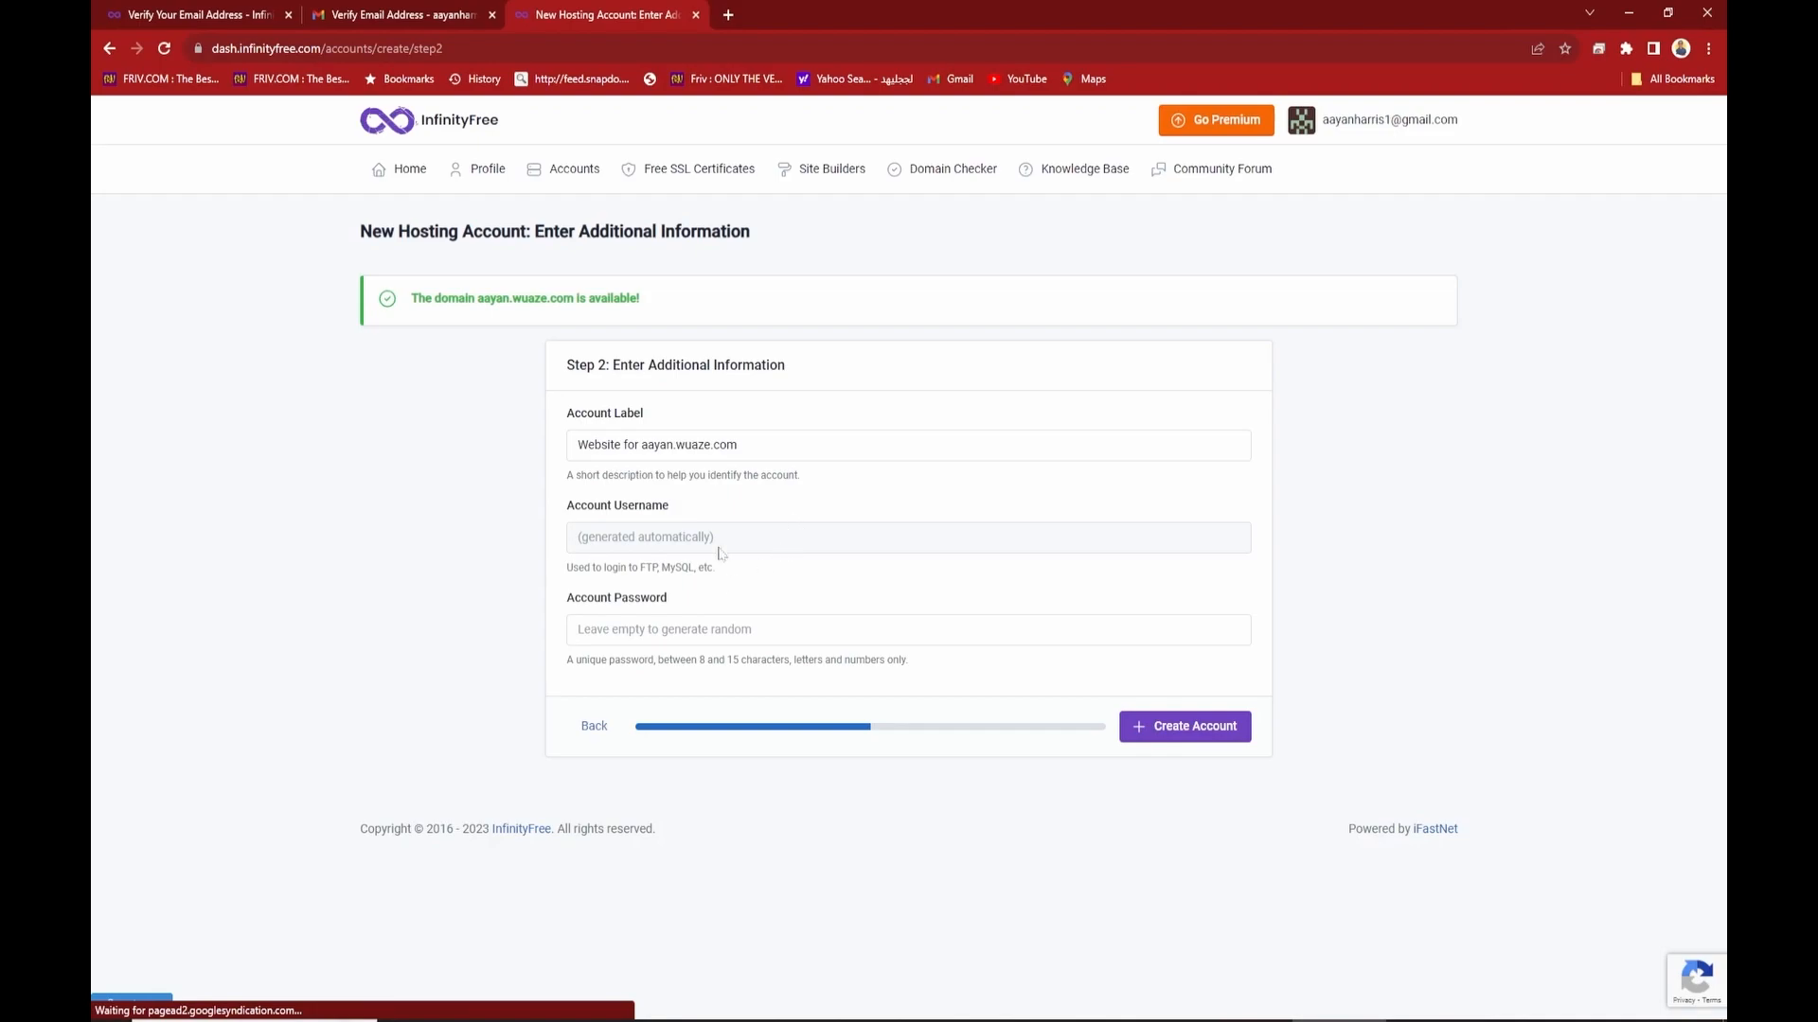
# - Enter an account password, create the hosting account and open its Pending Creation page
pyautogui.click(722, 630)
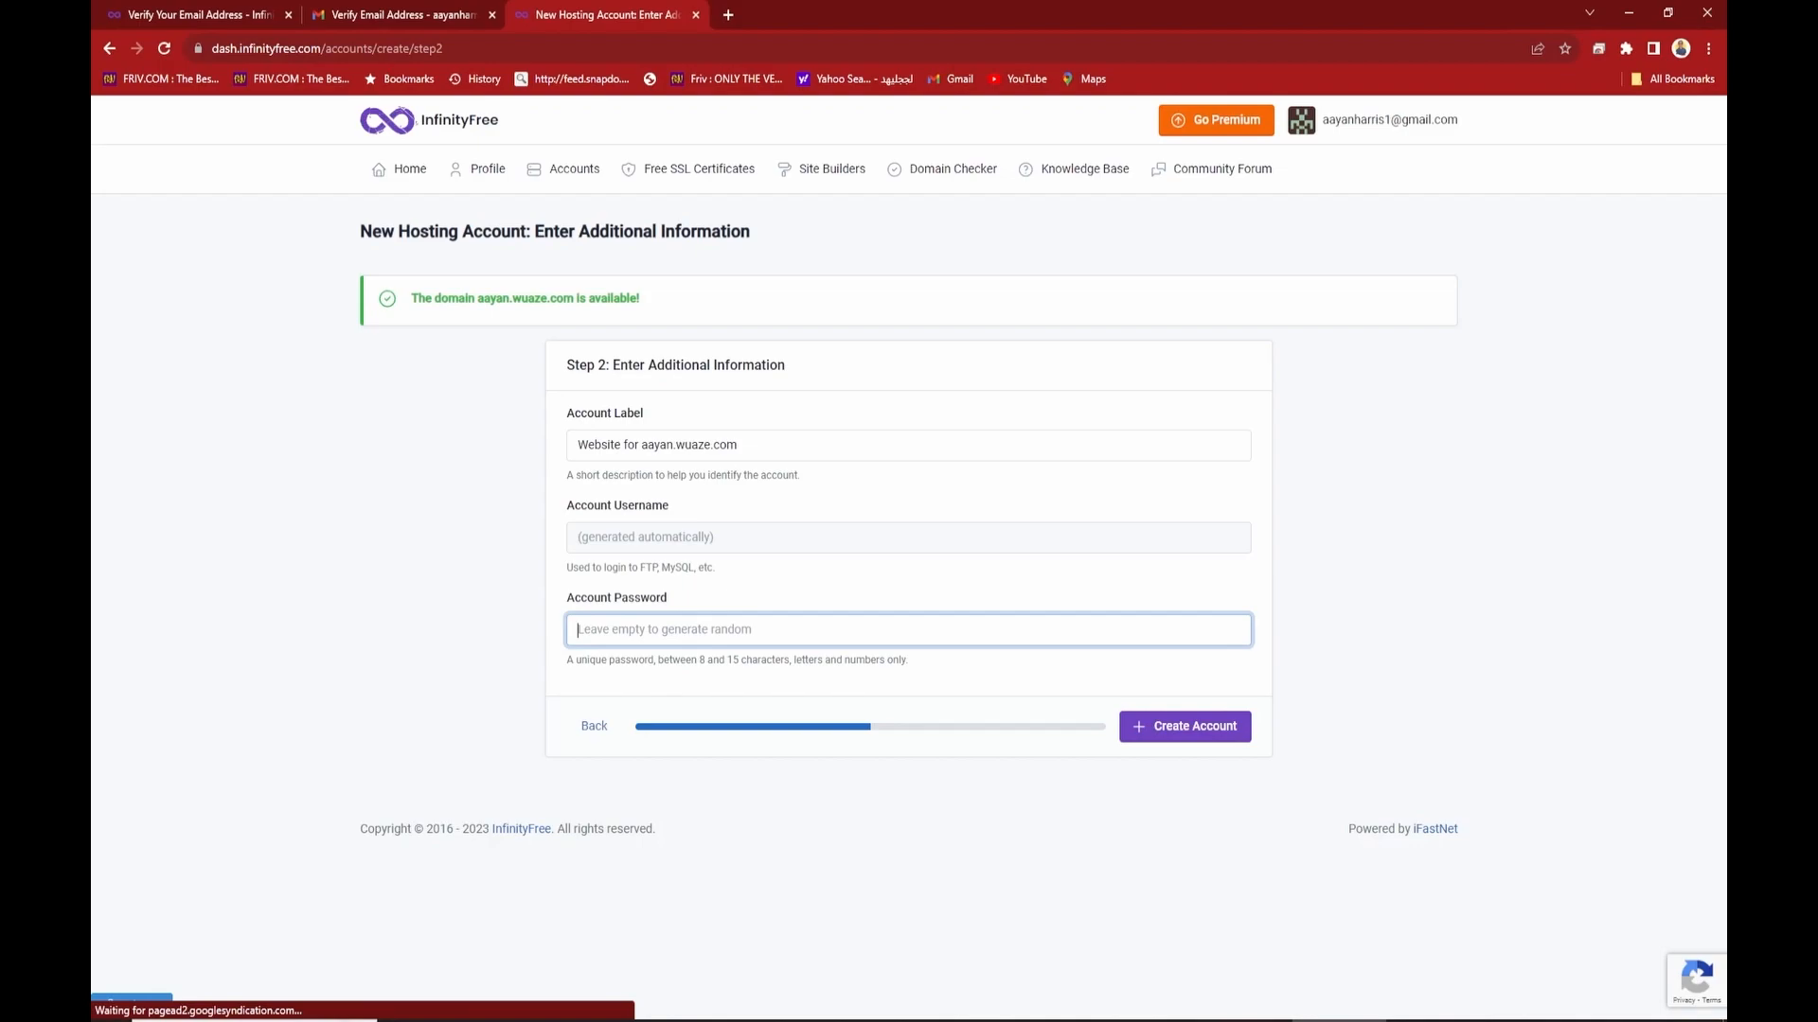
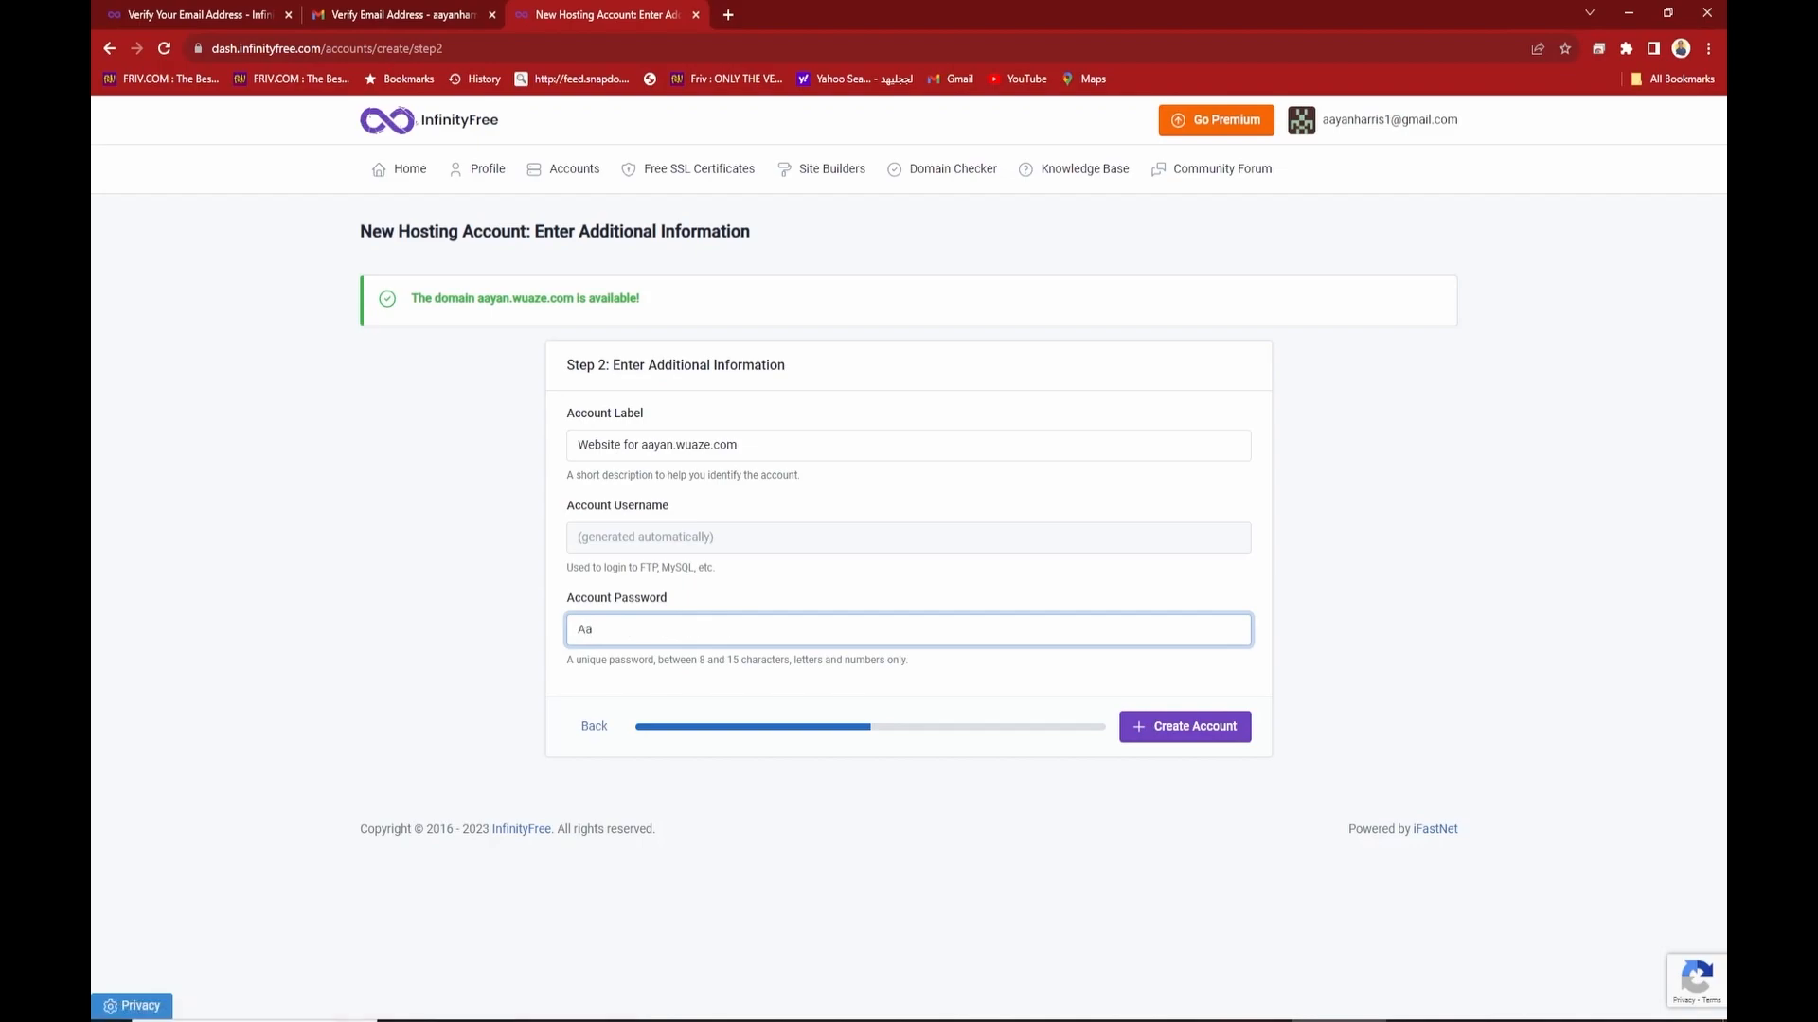
pyautogui.click(1196, 729)
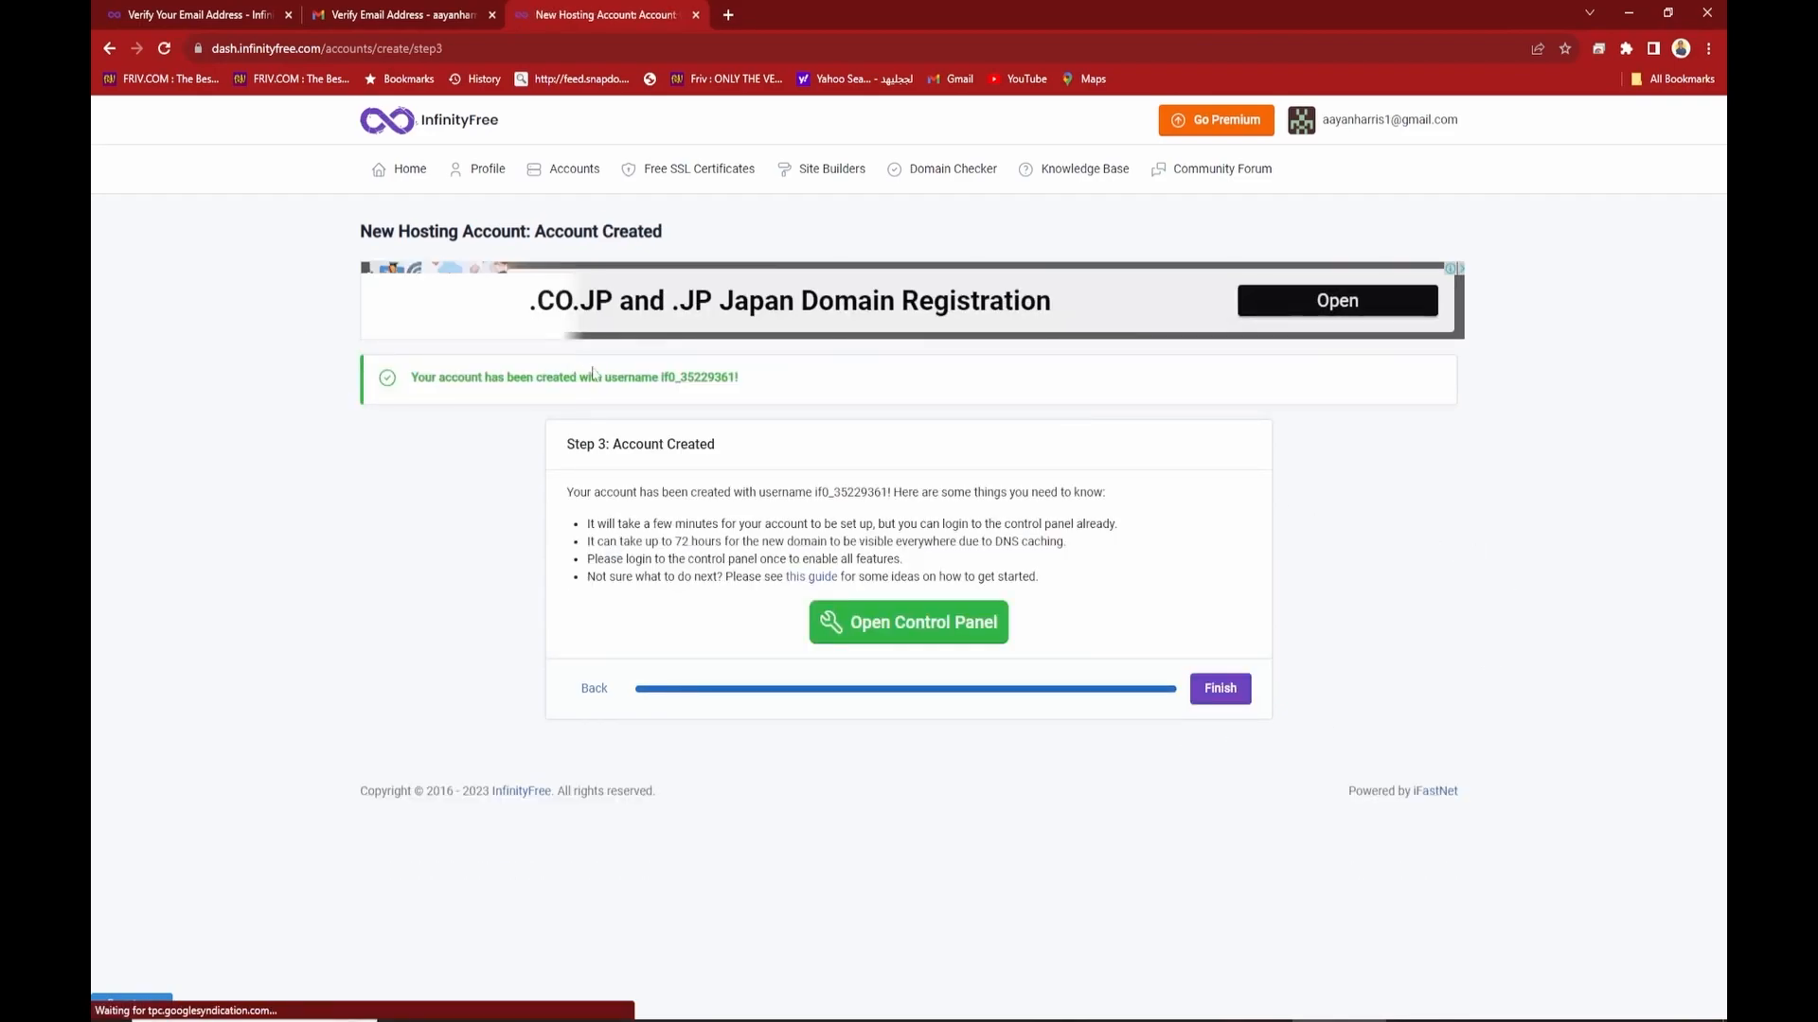
pyautogui.click(1233, 685)
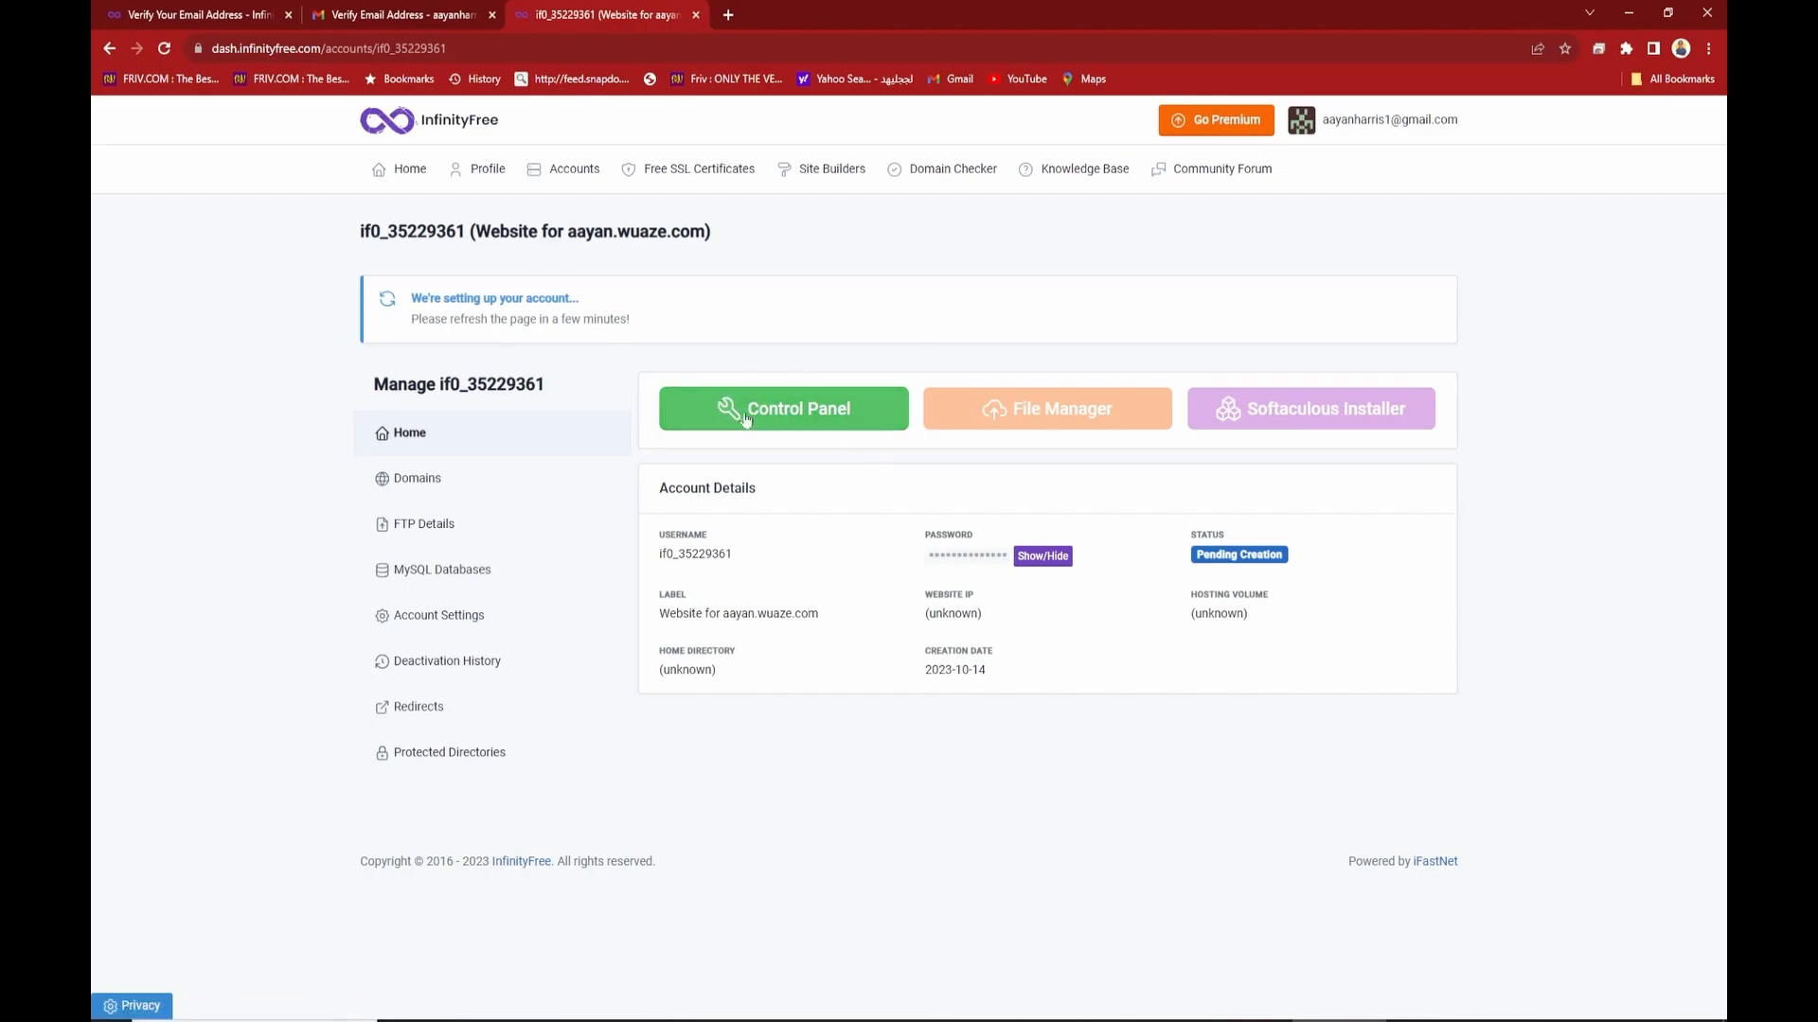
# - In the control panel, approve service emails and launch Softaculous Apps Installer from Software
pyautogui.click(798, 422)
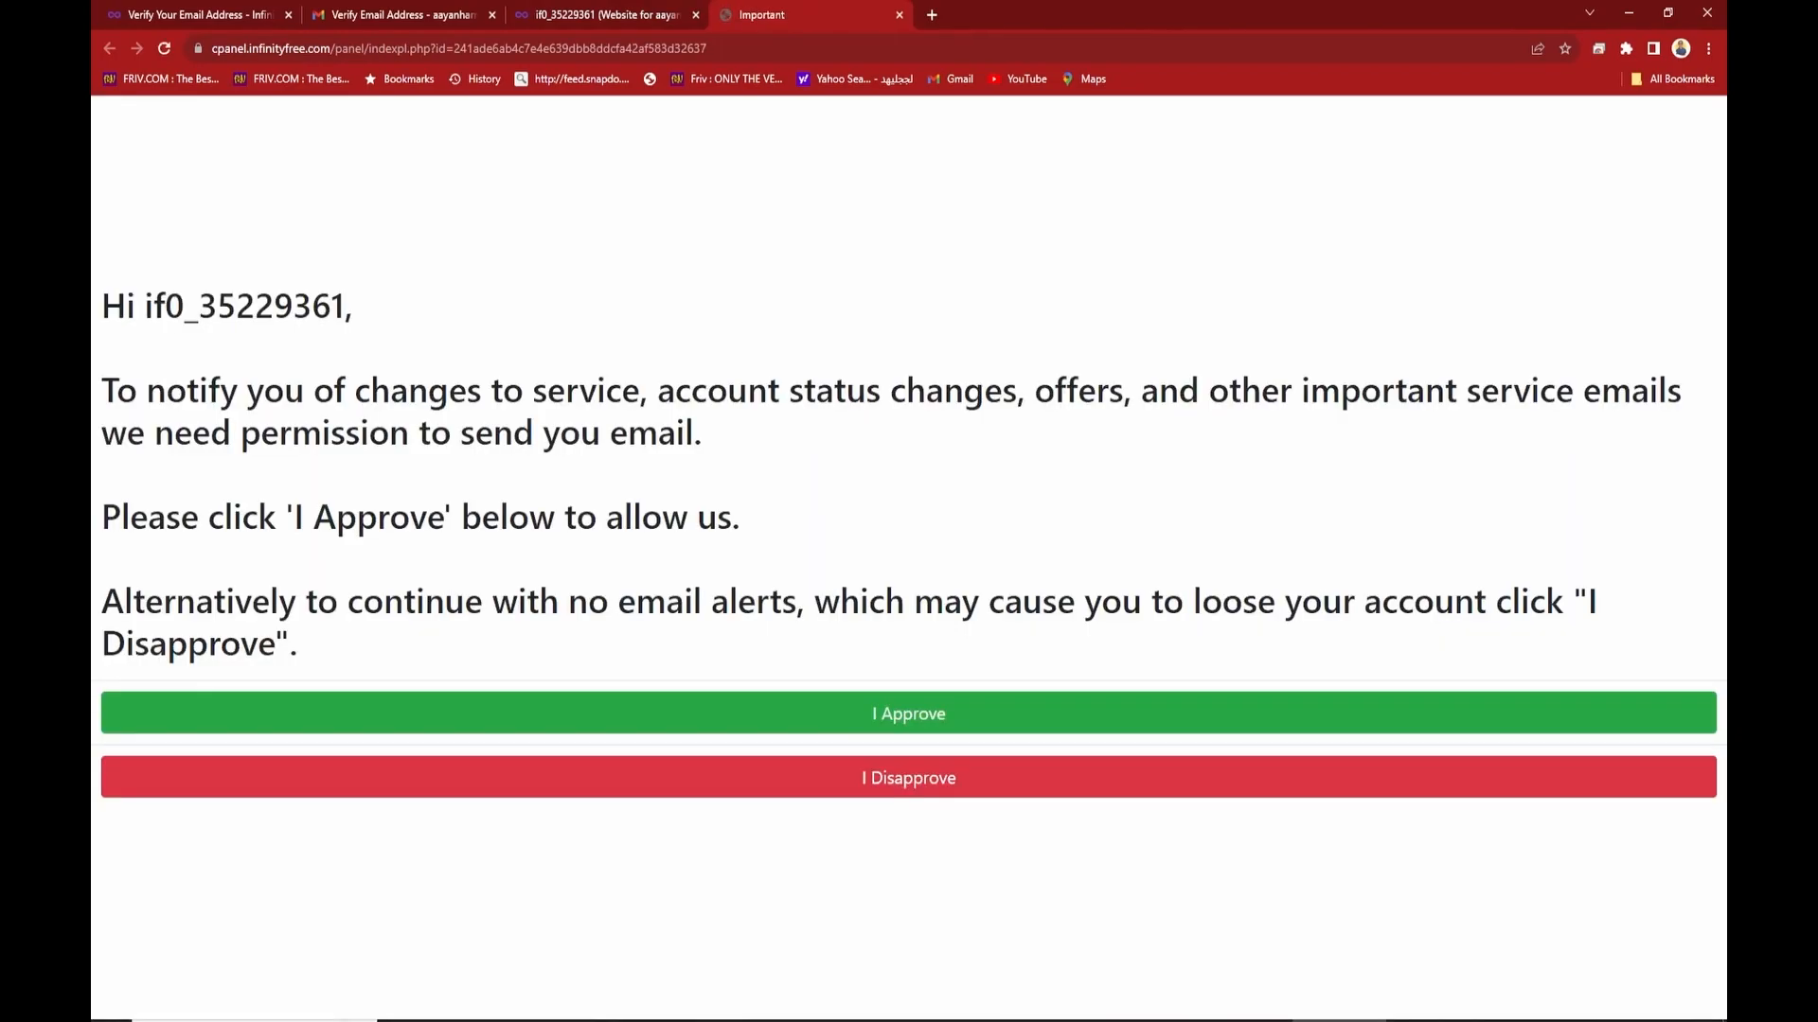
pyautogui.click(921, 718)
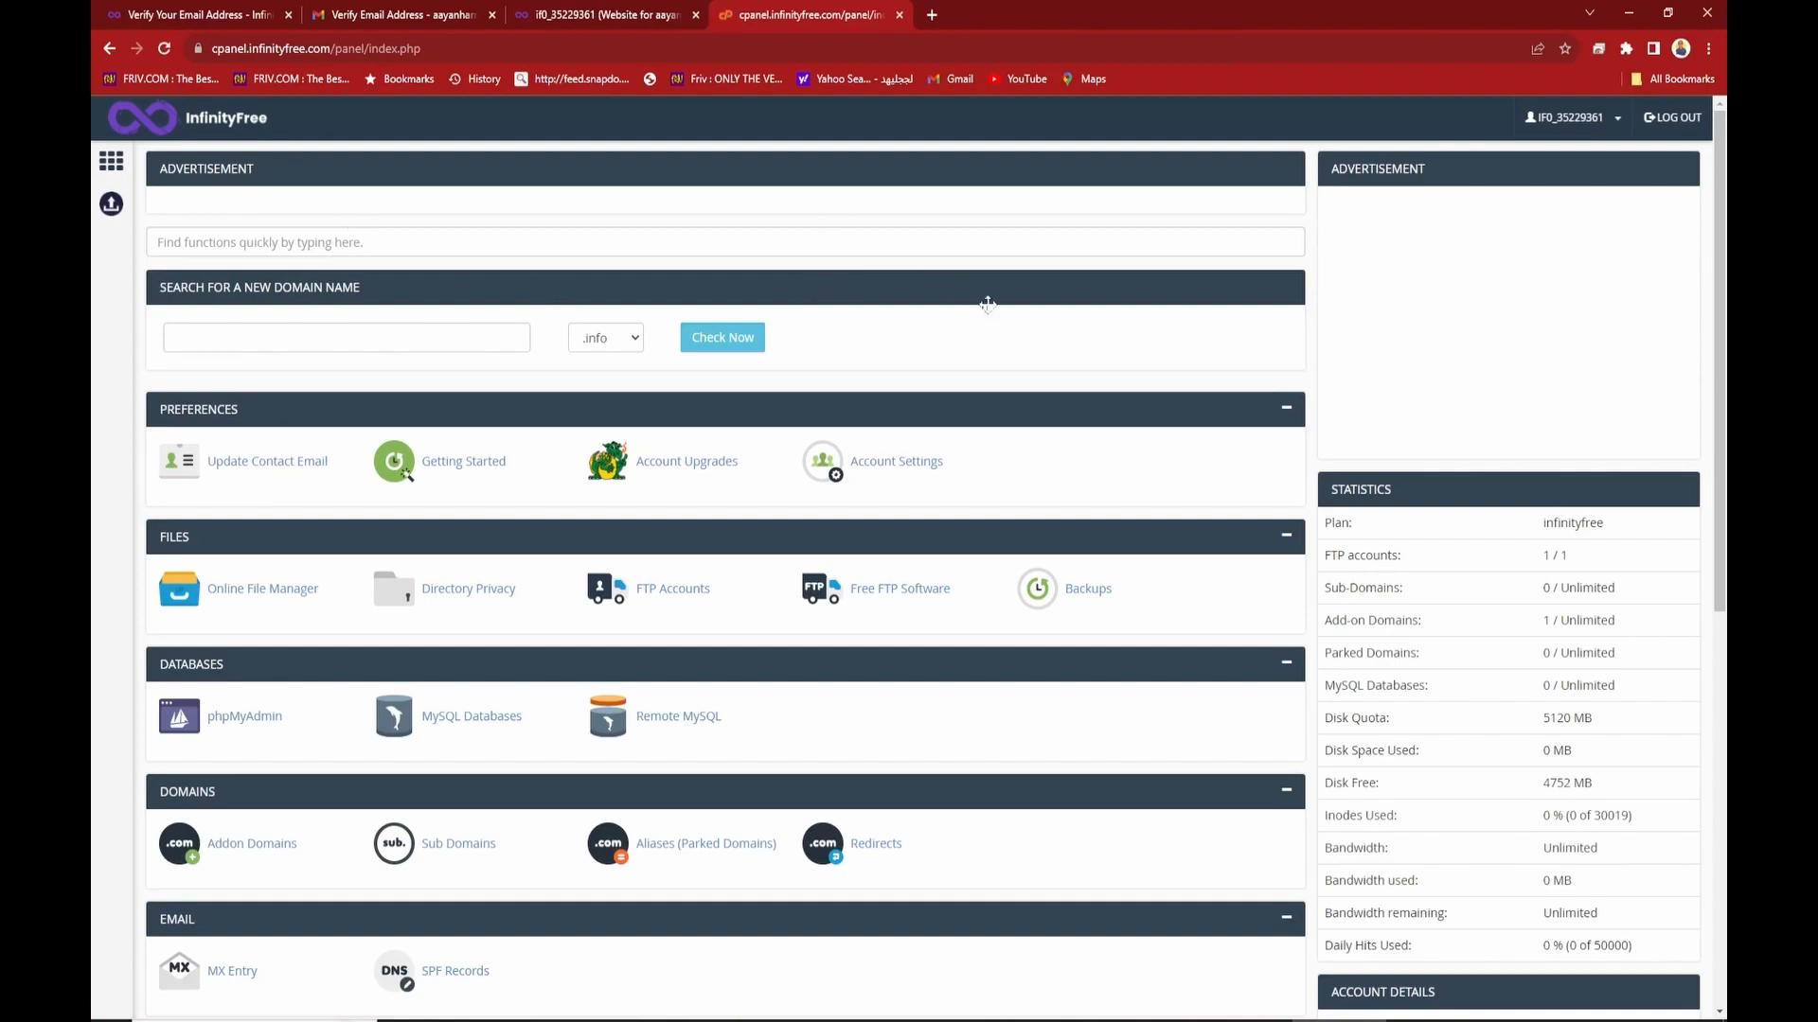
pyautogui.scroll(-5, 988, 305)
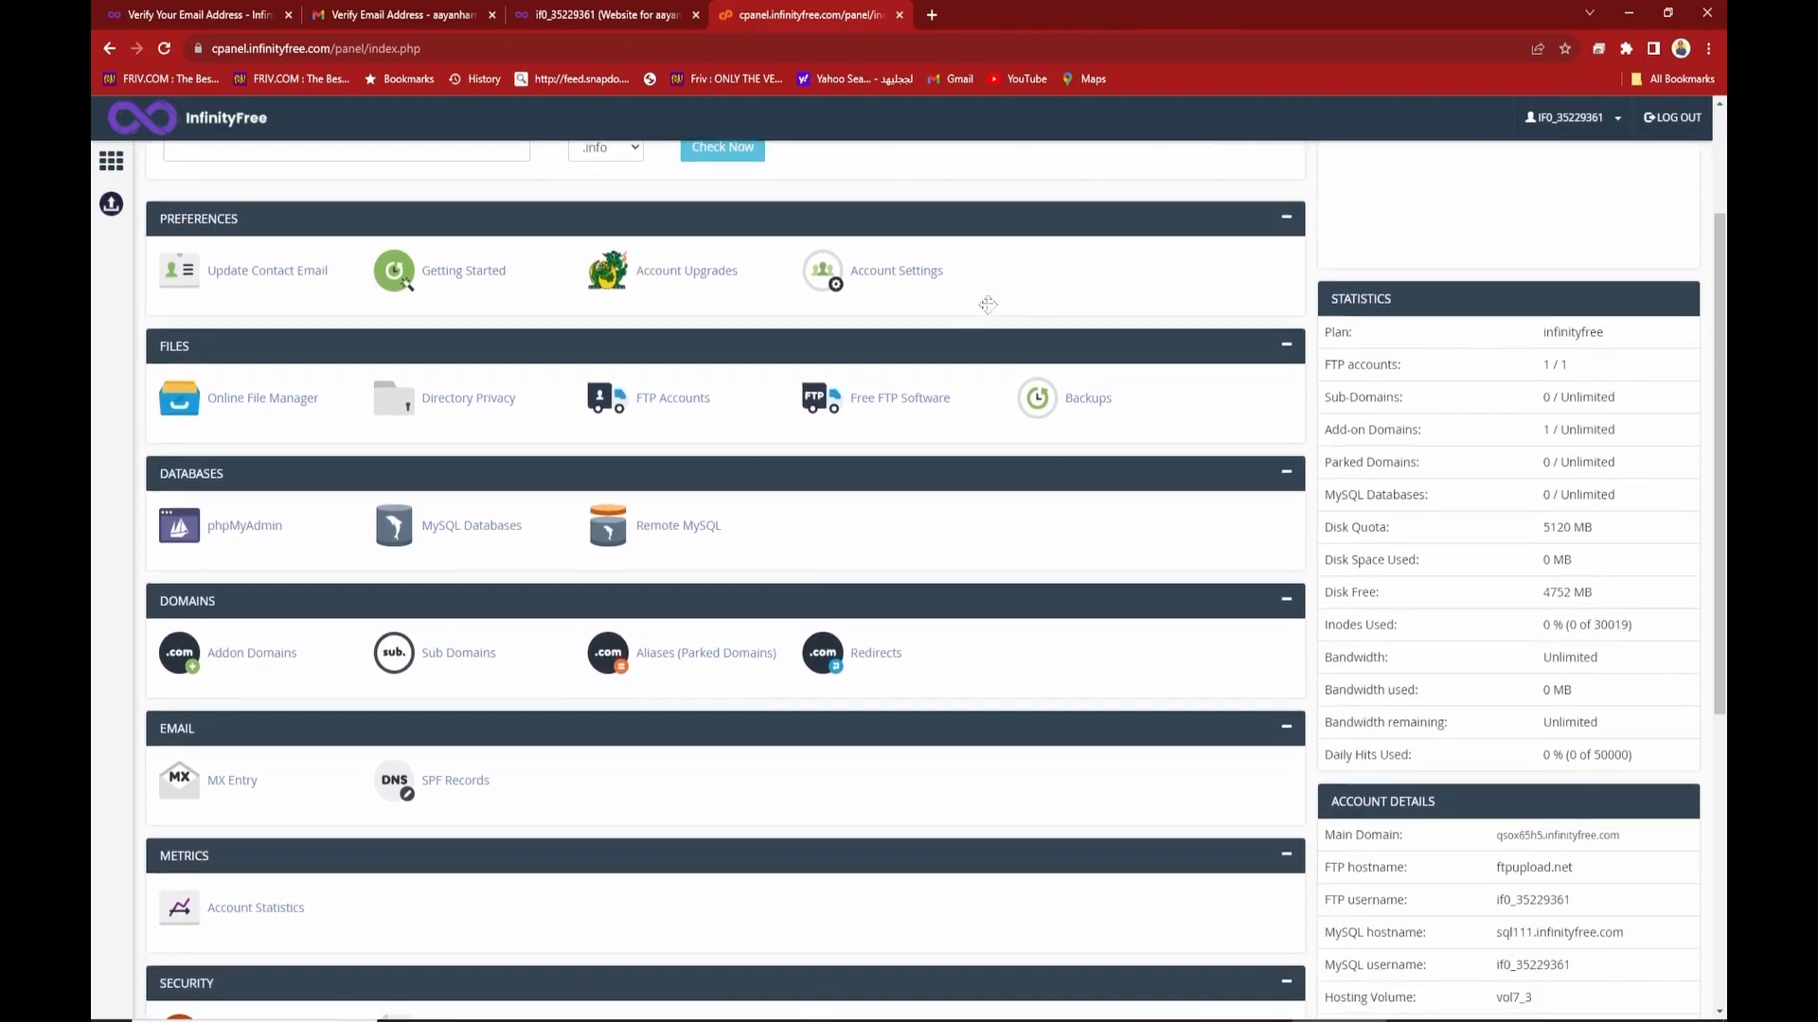
pyautogui.scroll(-3, 987, 305)
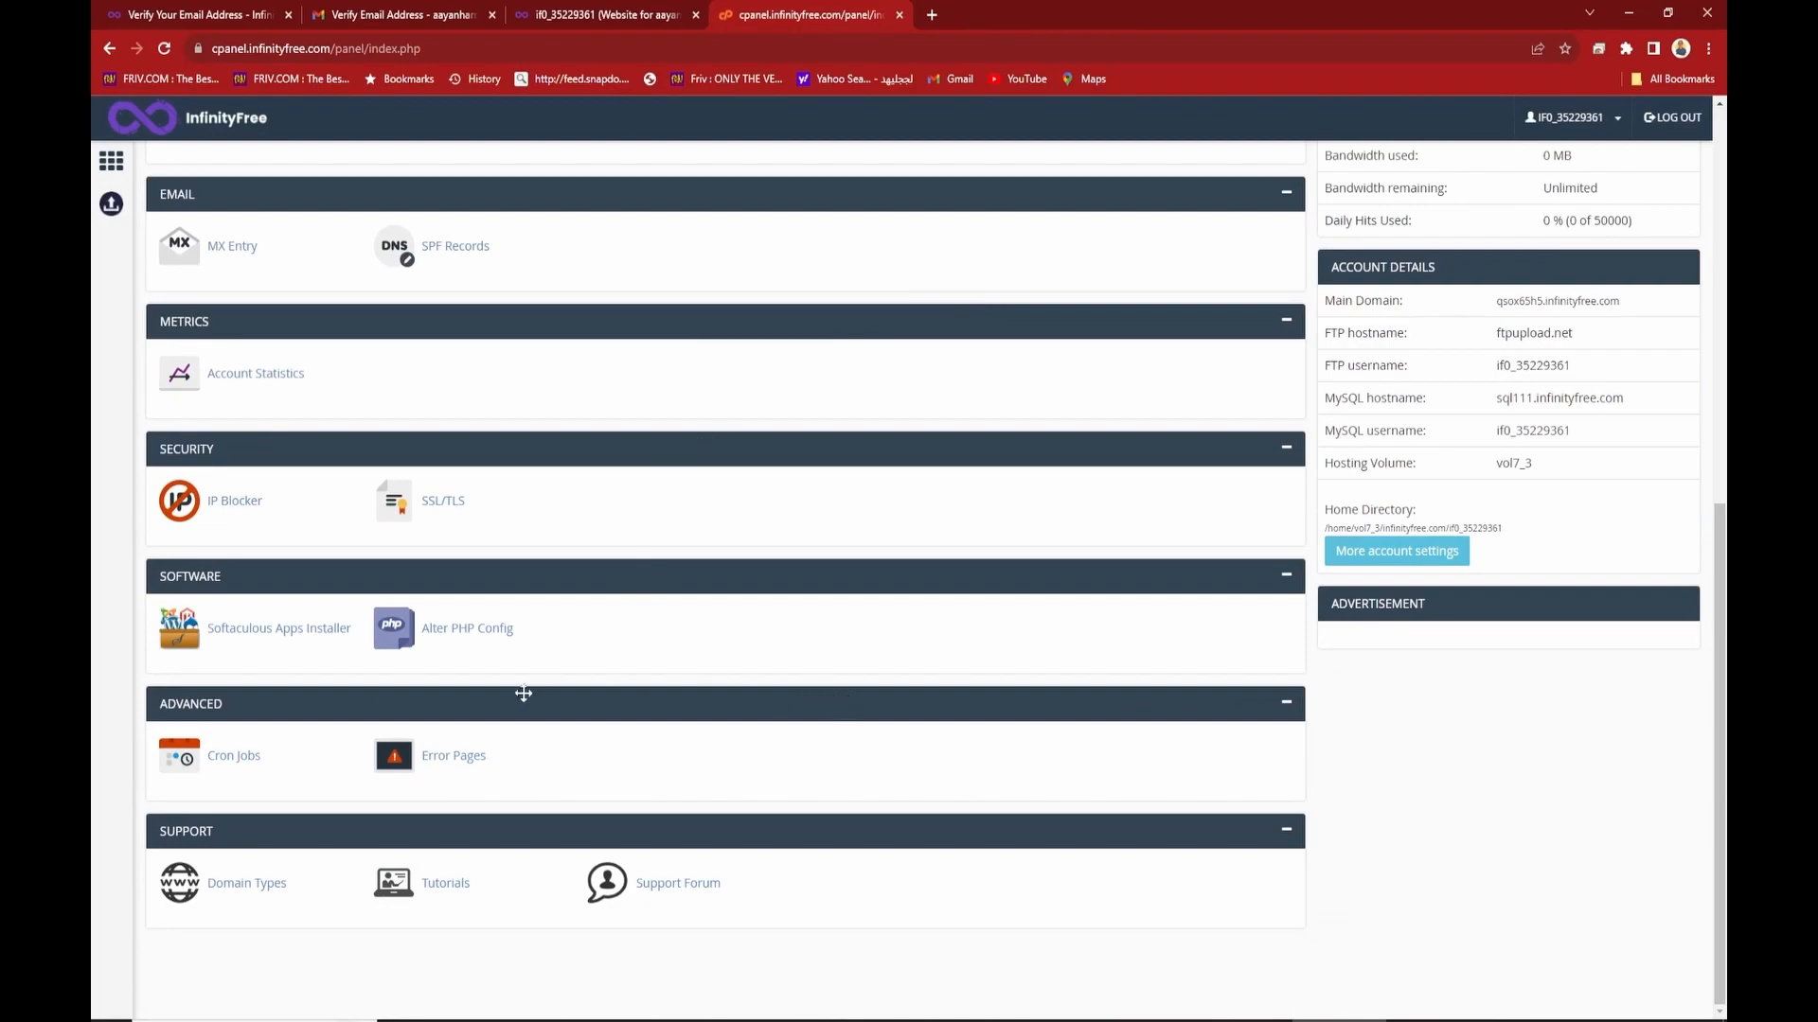
pyautogui.click(280, 634)
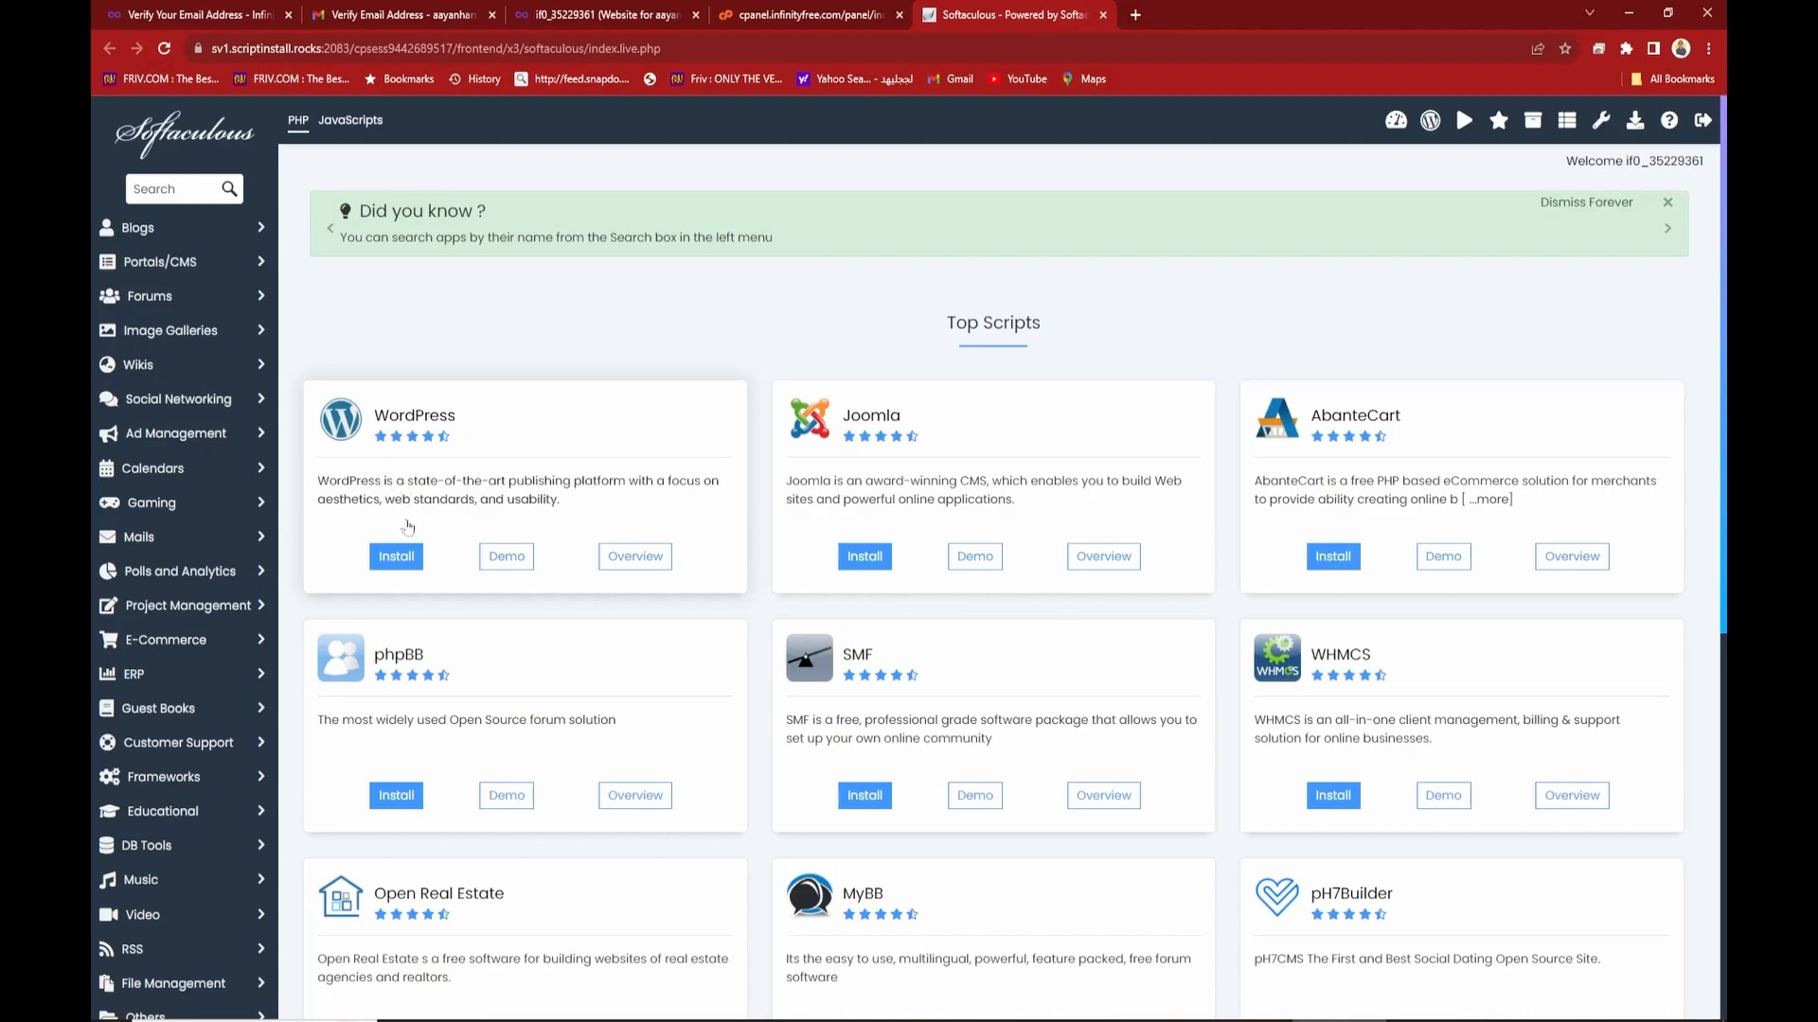
# - Start a WordPress install with admin username 'admin' and replace the generated admin password
pyautogui.click(411, 555)
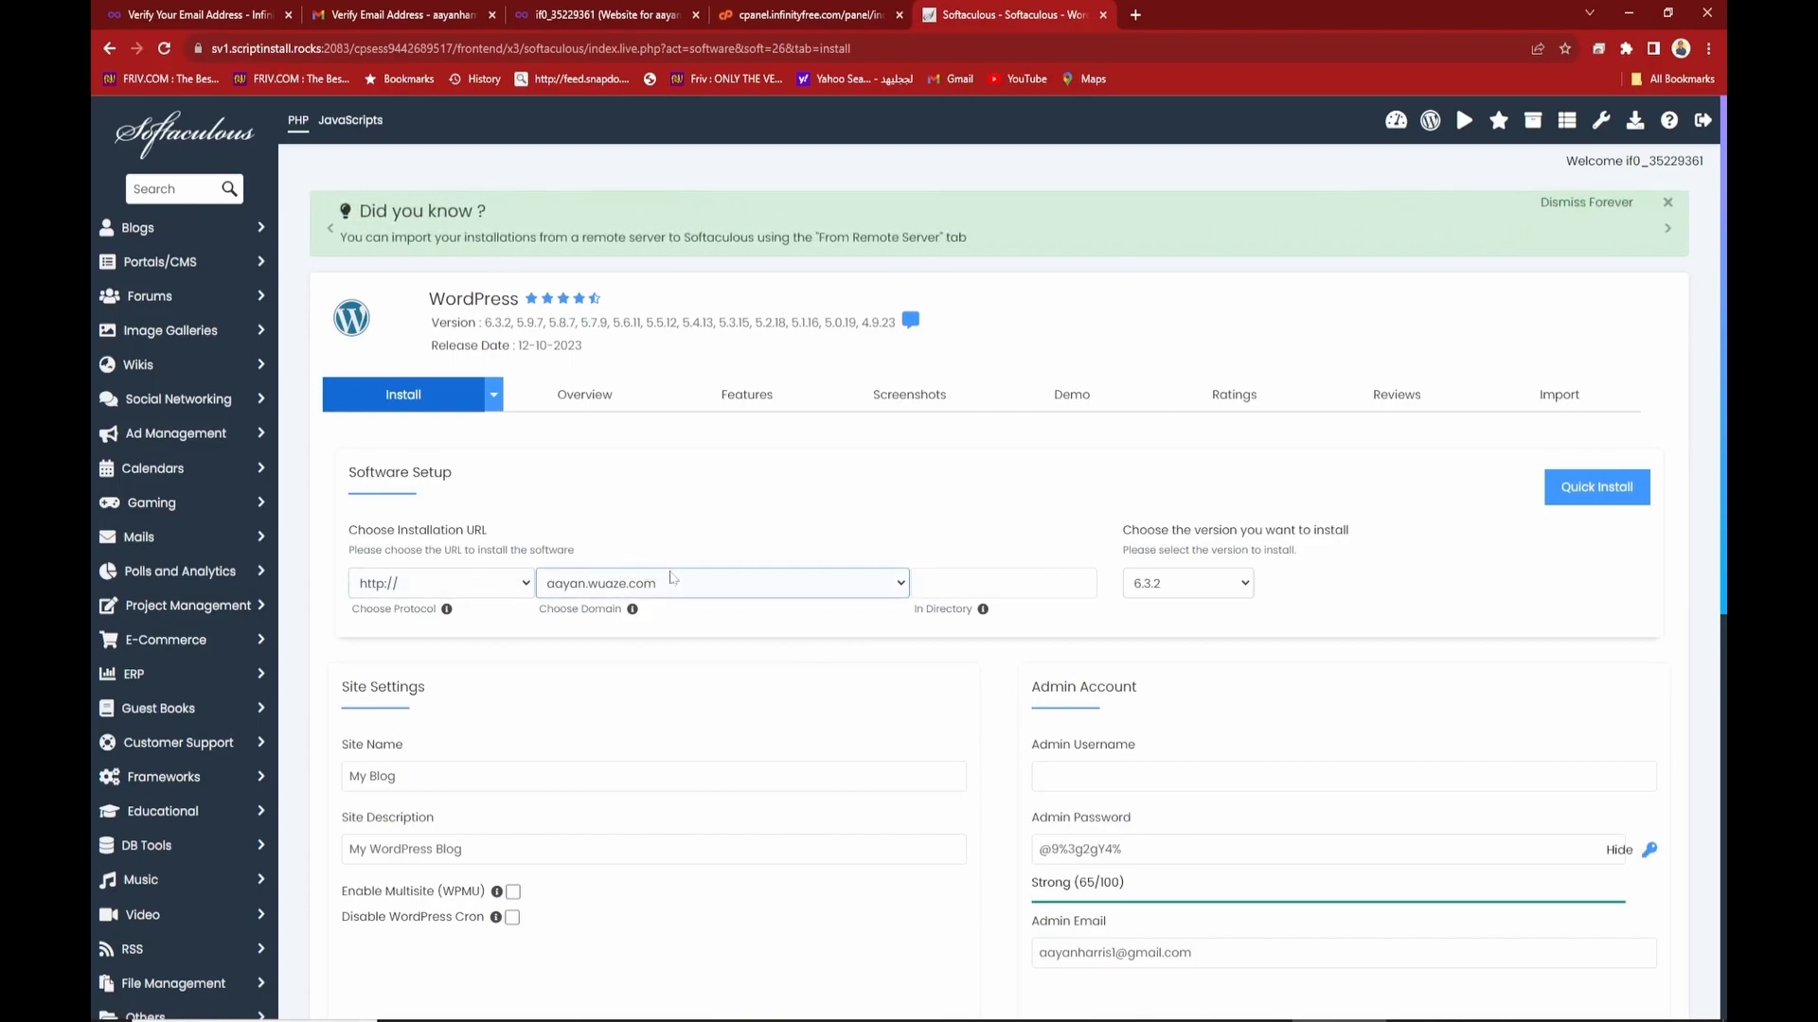
pyautogui.scroll(-1, 864, 608)
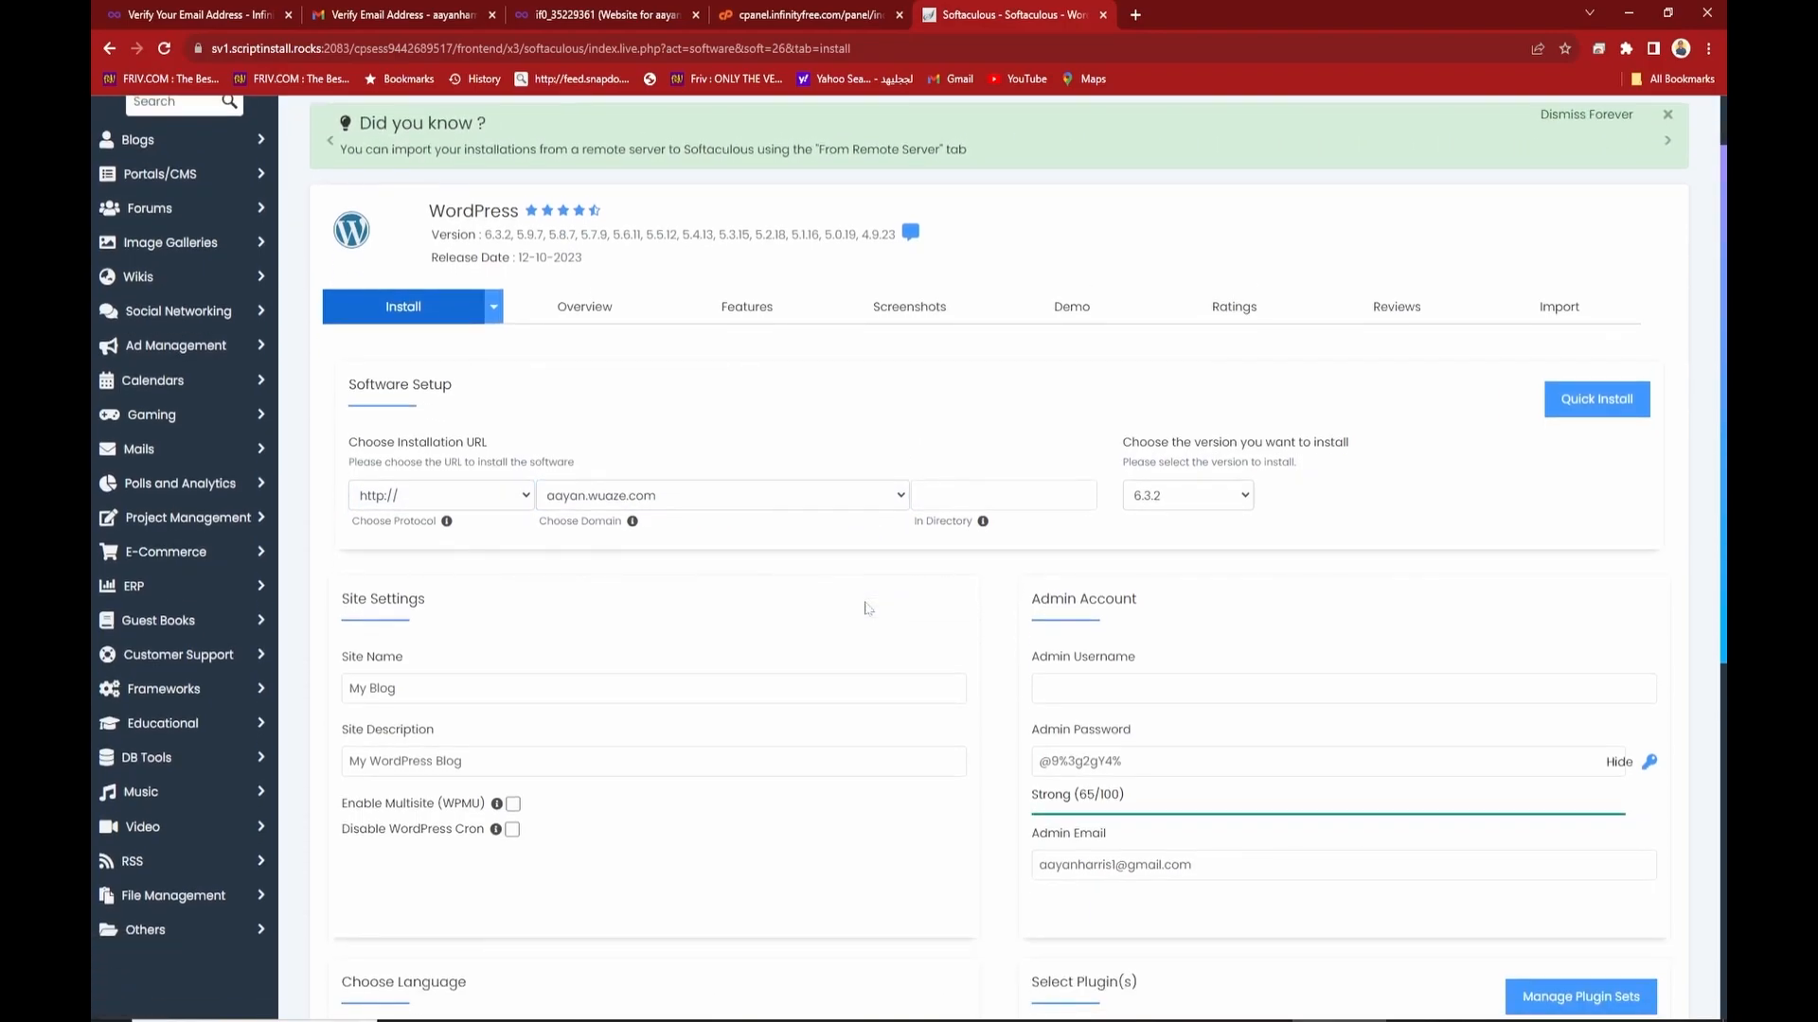
pyautogui.scroll(-2, 868, 608)
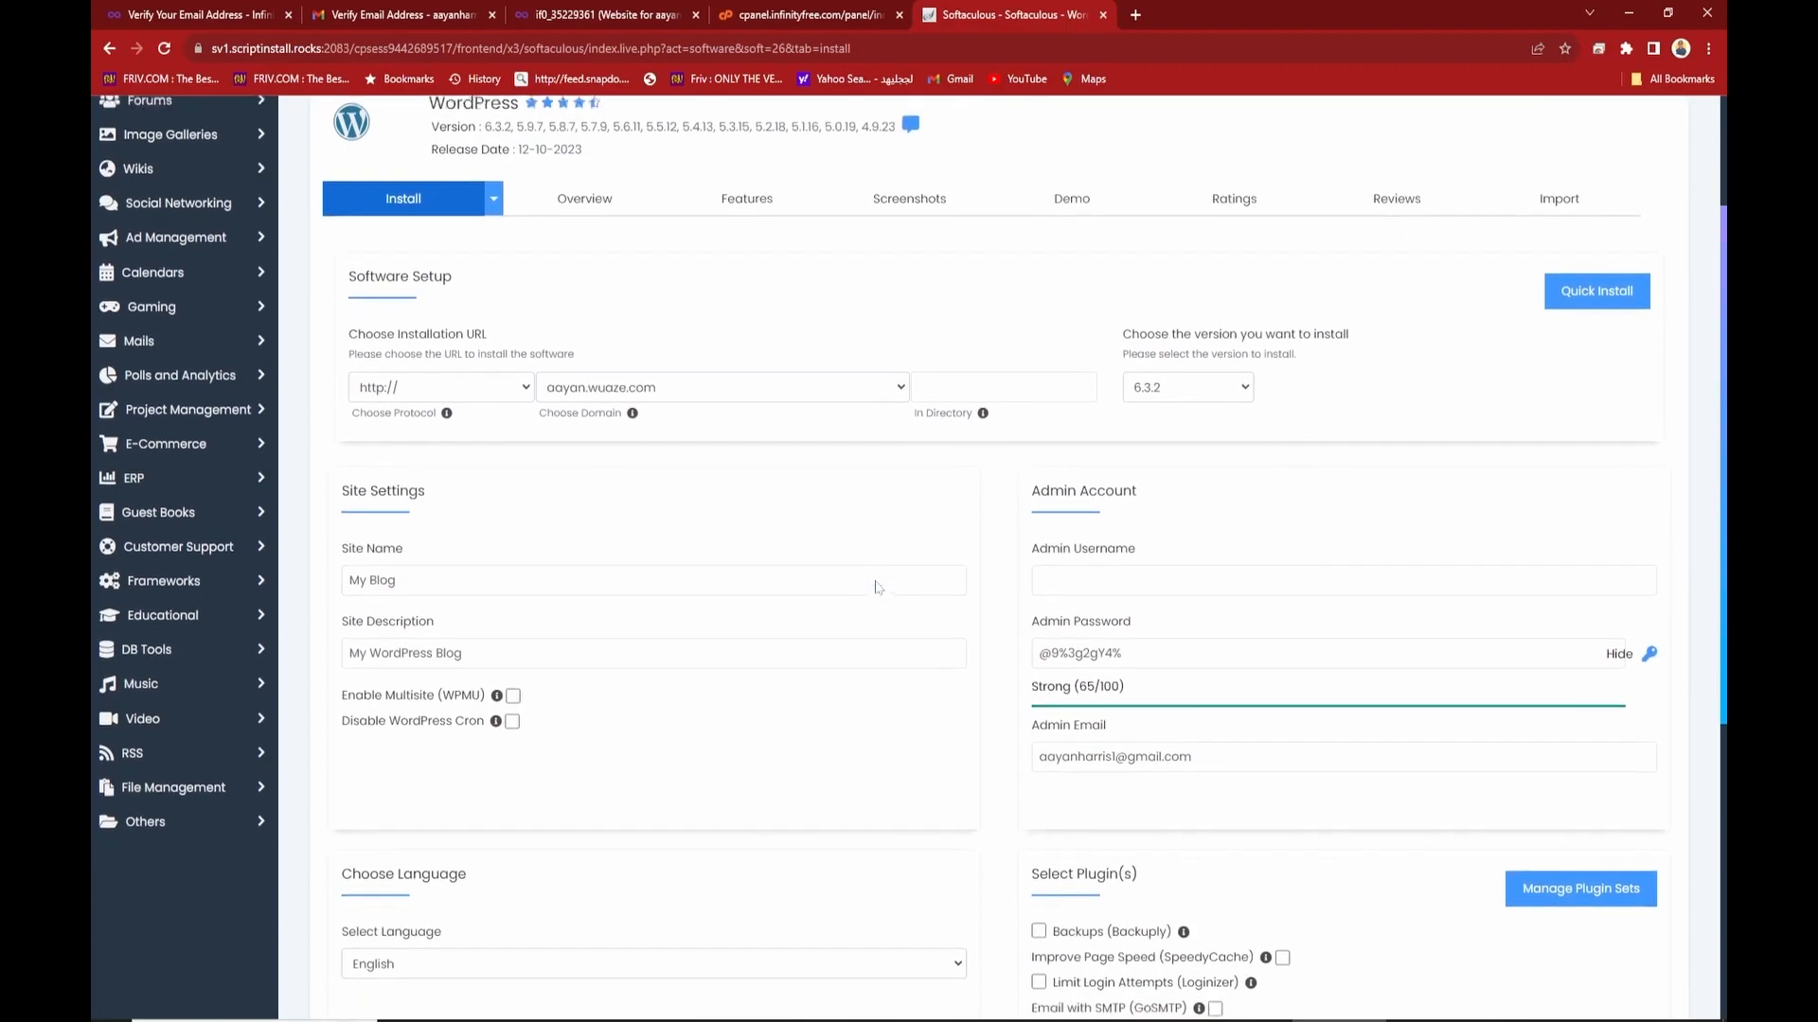
pyautogui.click(1183, 512)
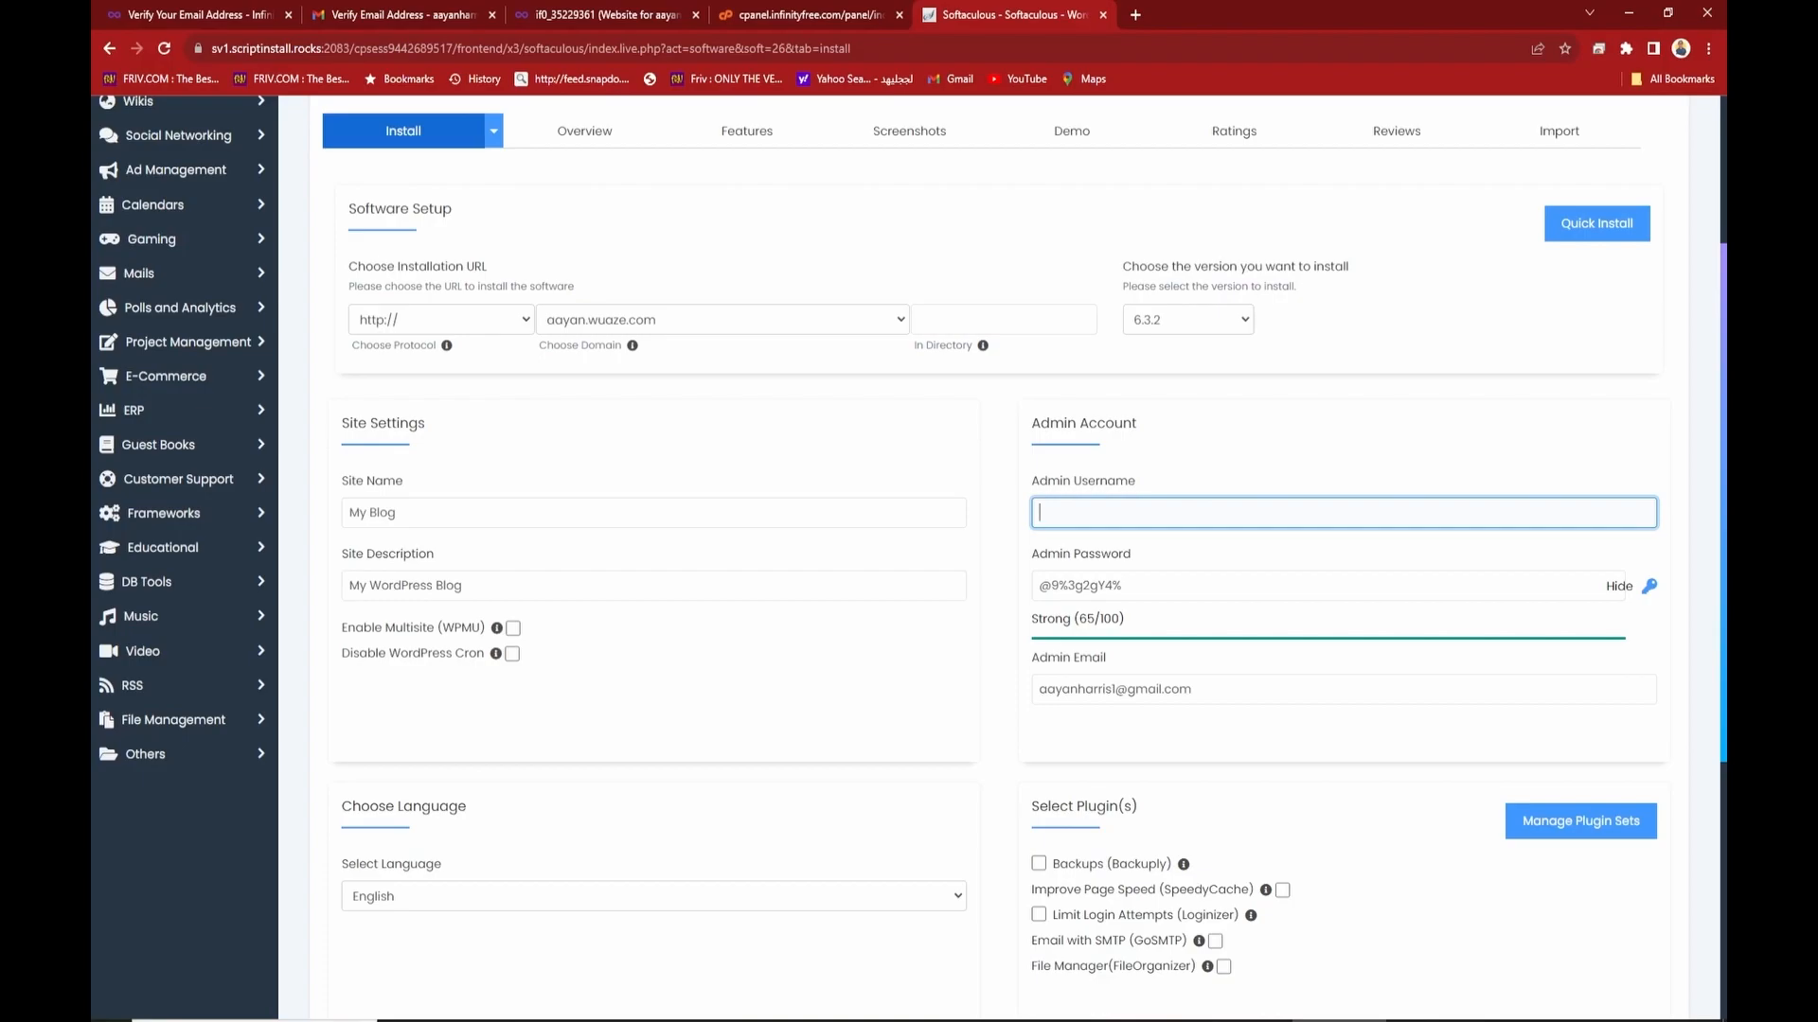
pyautogui.write('admin')
pyautogui.press('Tab')
pyautogui.press('BackSpace')
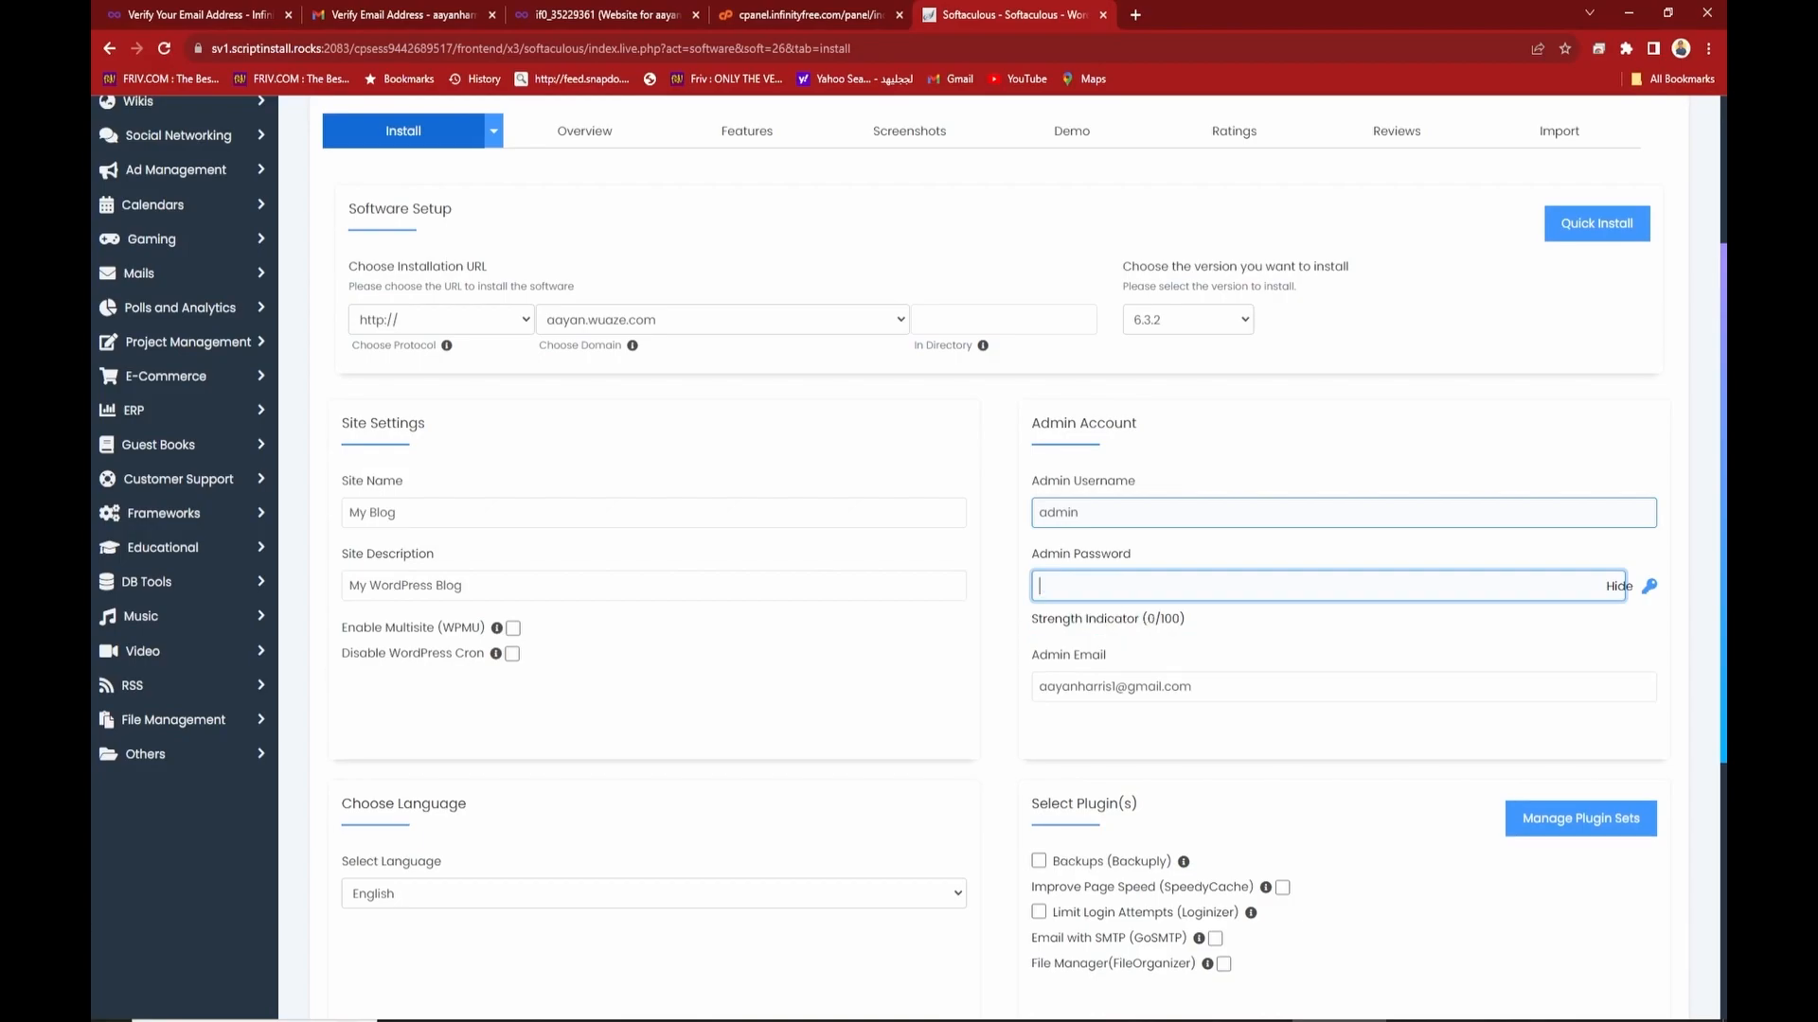
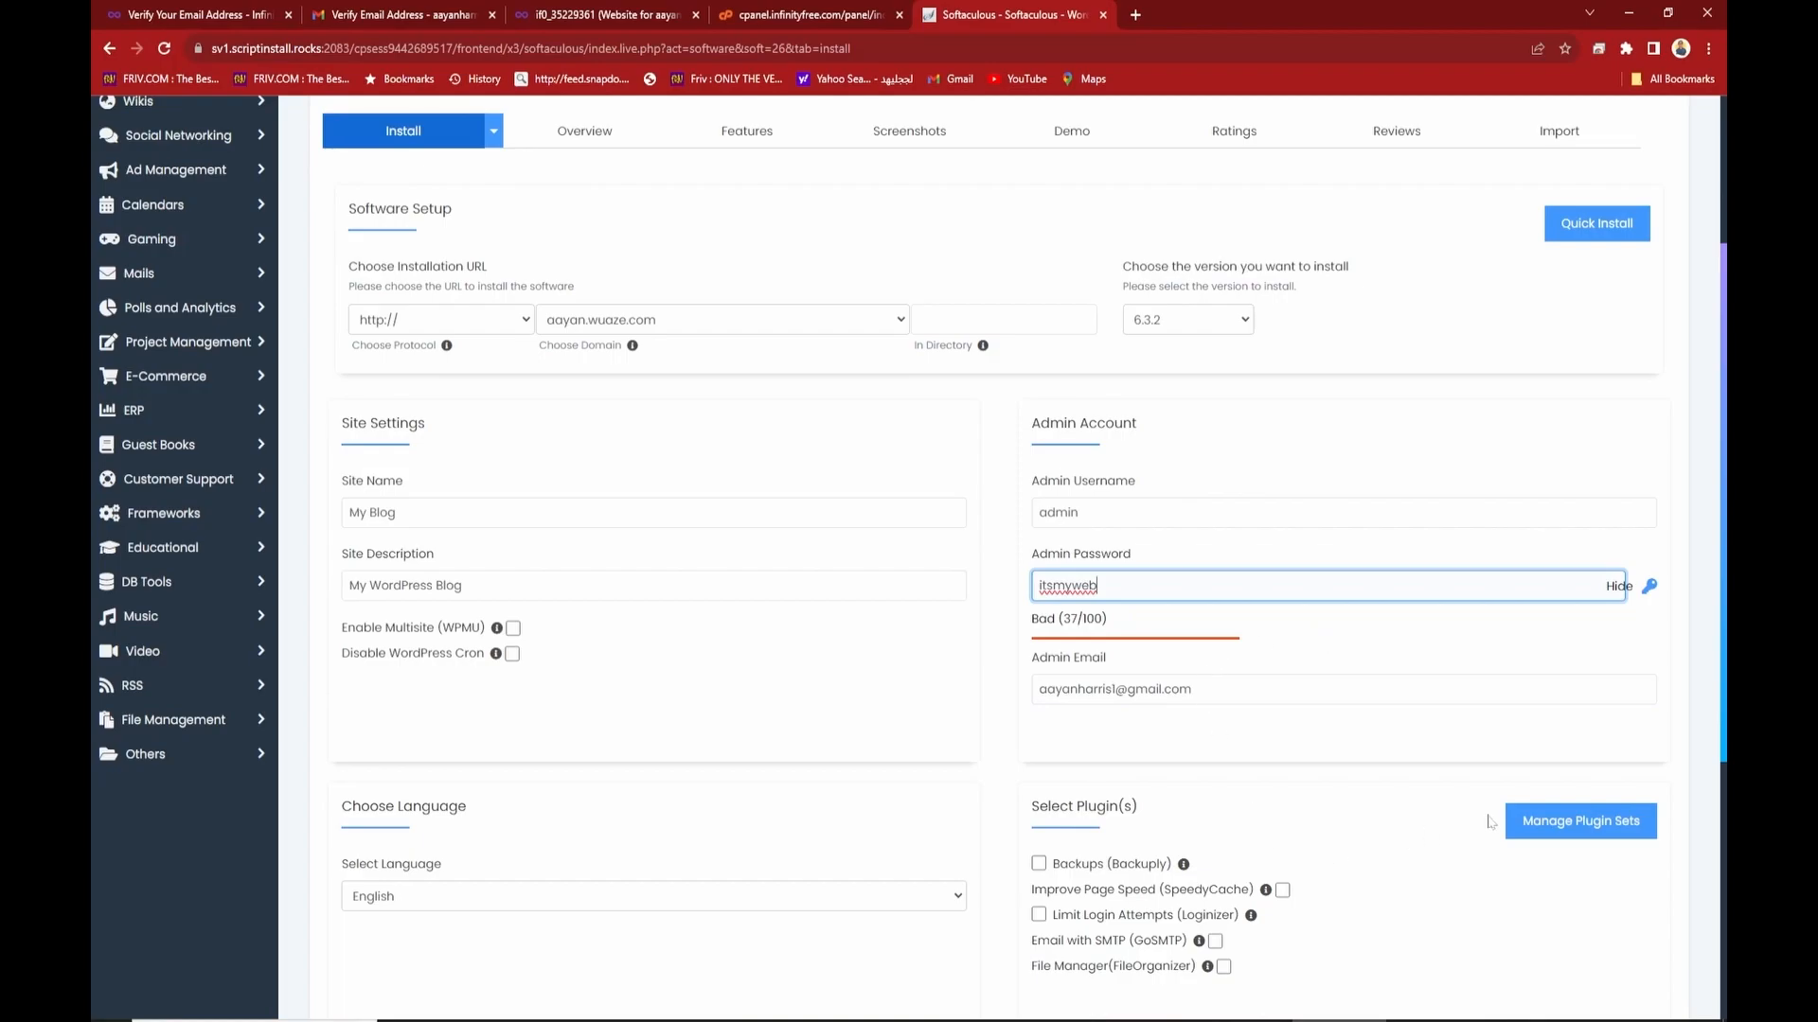
pyautogui.scroll(-5, 1475, 828)
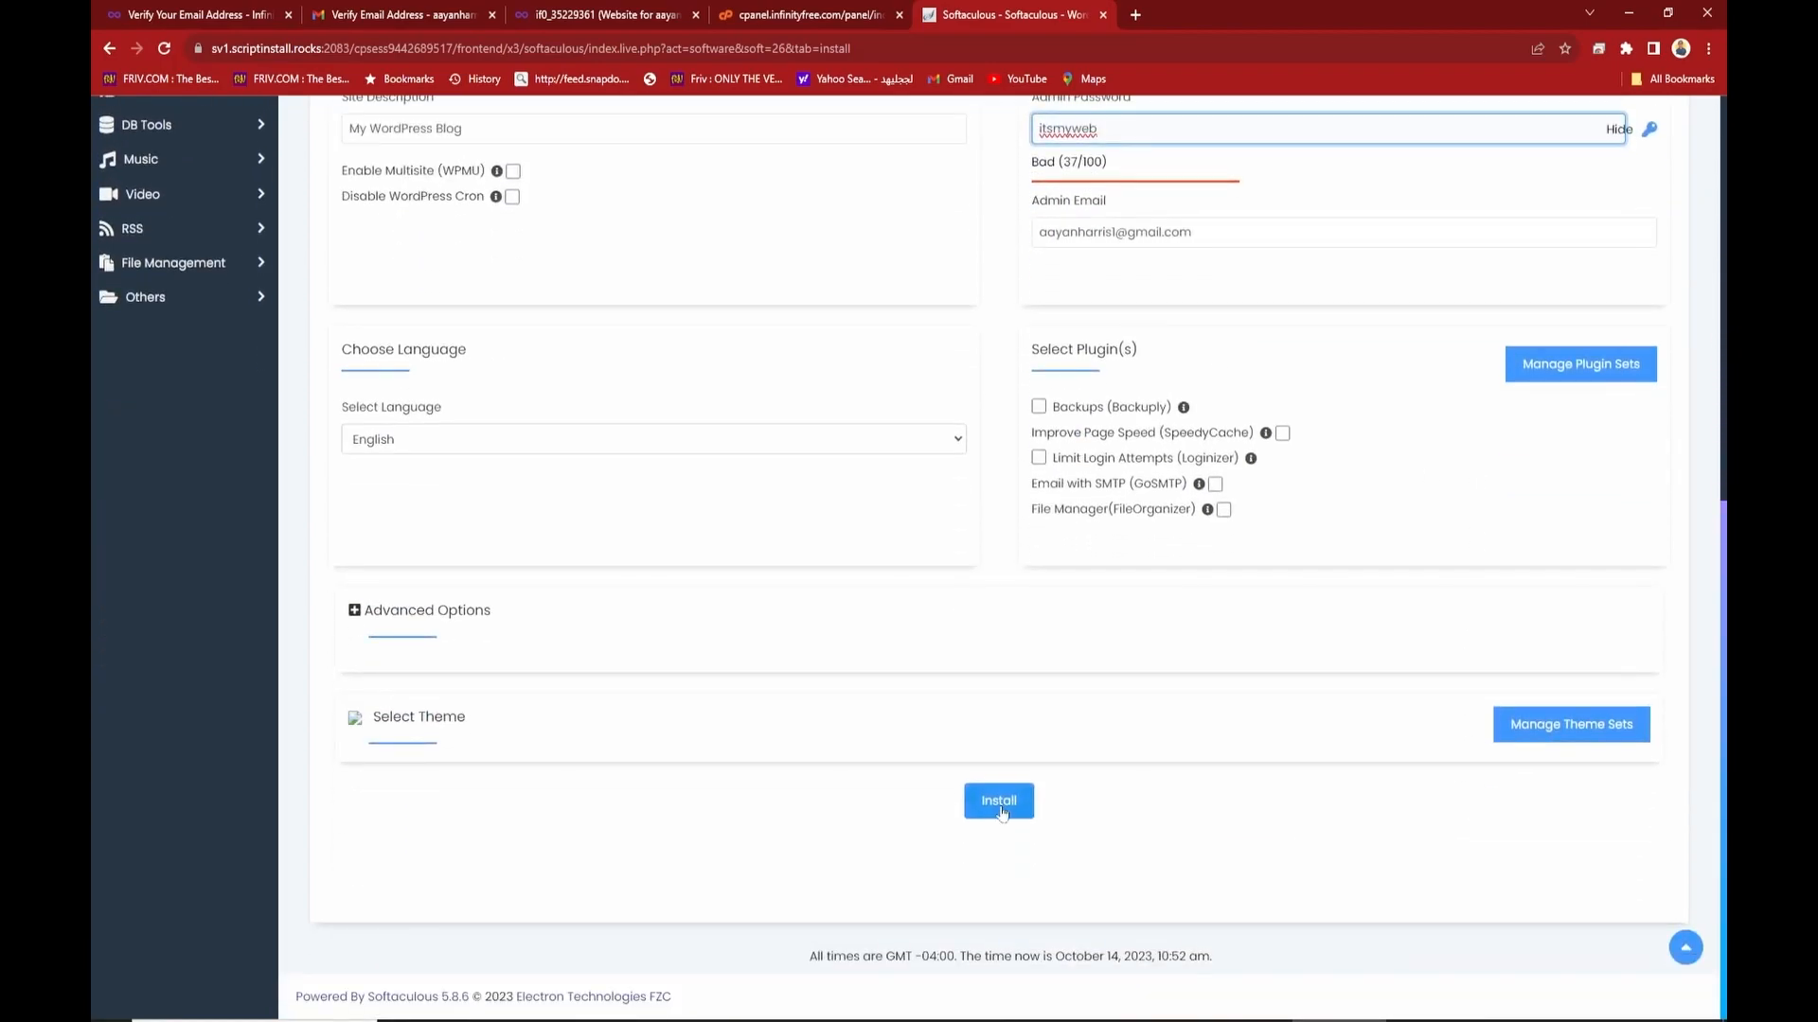
# - Run the WordPress install and copy the new aayan.wuaze.com site URL
pyautogui.click(1007, 812)
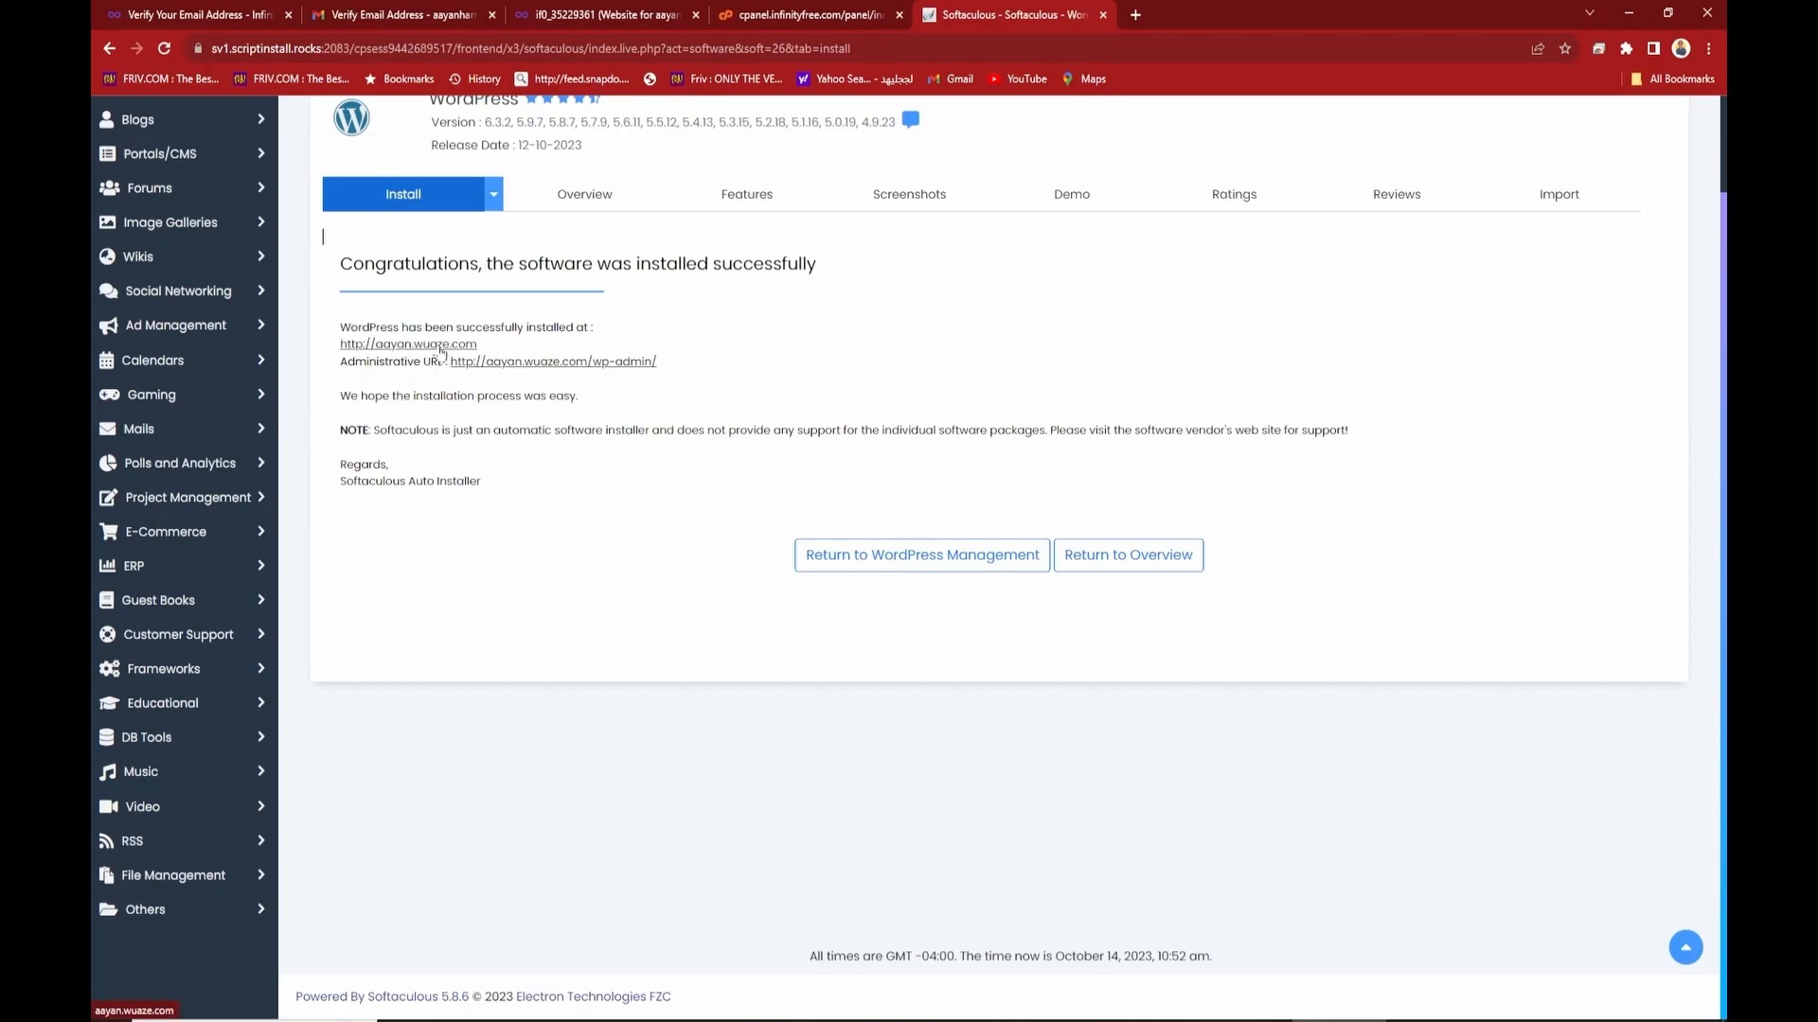
pyautogui.moveTo(483, 345); pyautogui.dragTo(338, 349)
pyautogui.hotkey('ctrl', 'c')
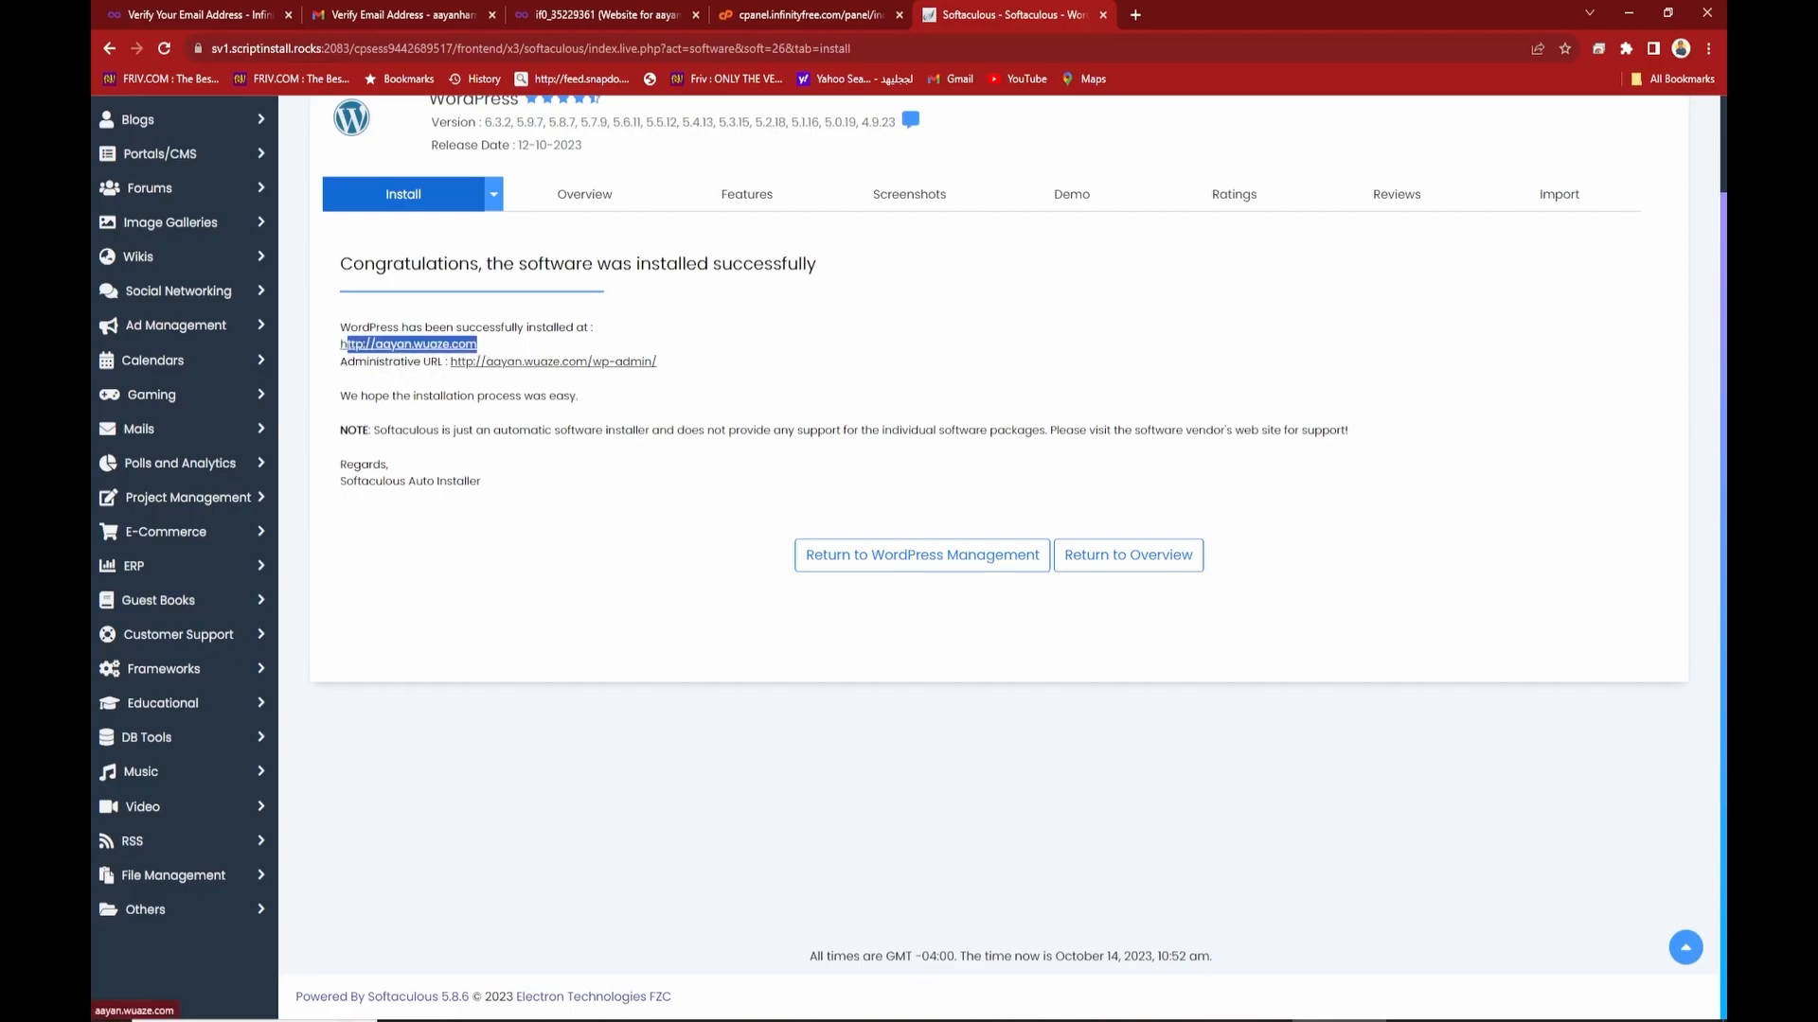
# - Load the new blog in a fresh tab, browse it, and return to the Softaculous success page
pyautogui.click(1135, 14)
pyautogui.hotkey('ctrl', 'v')
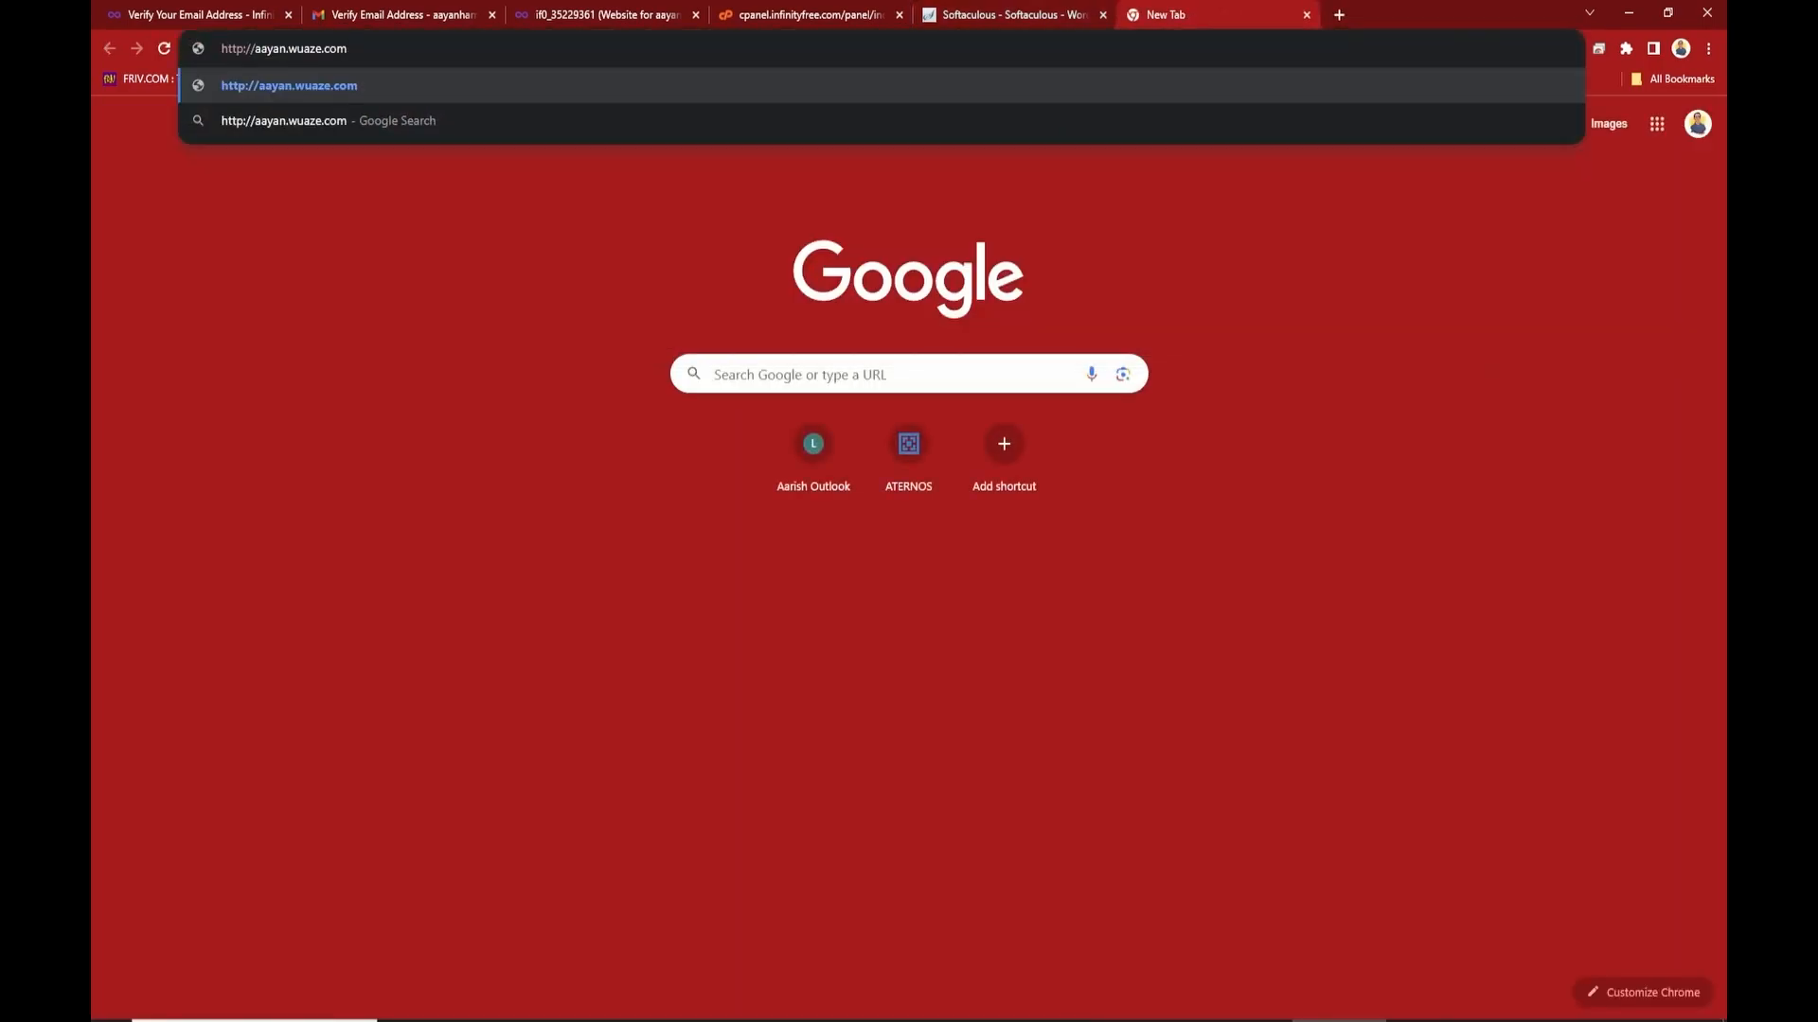
pyautogui.press('Return')
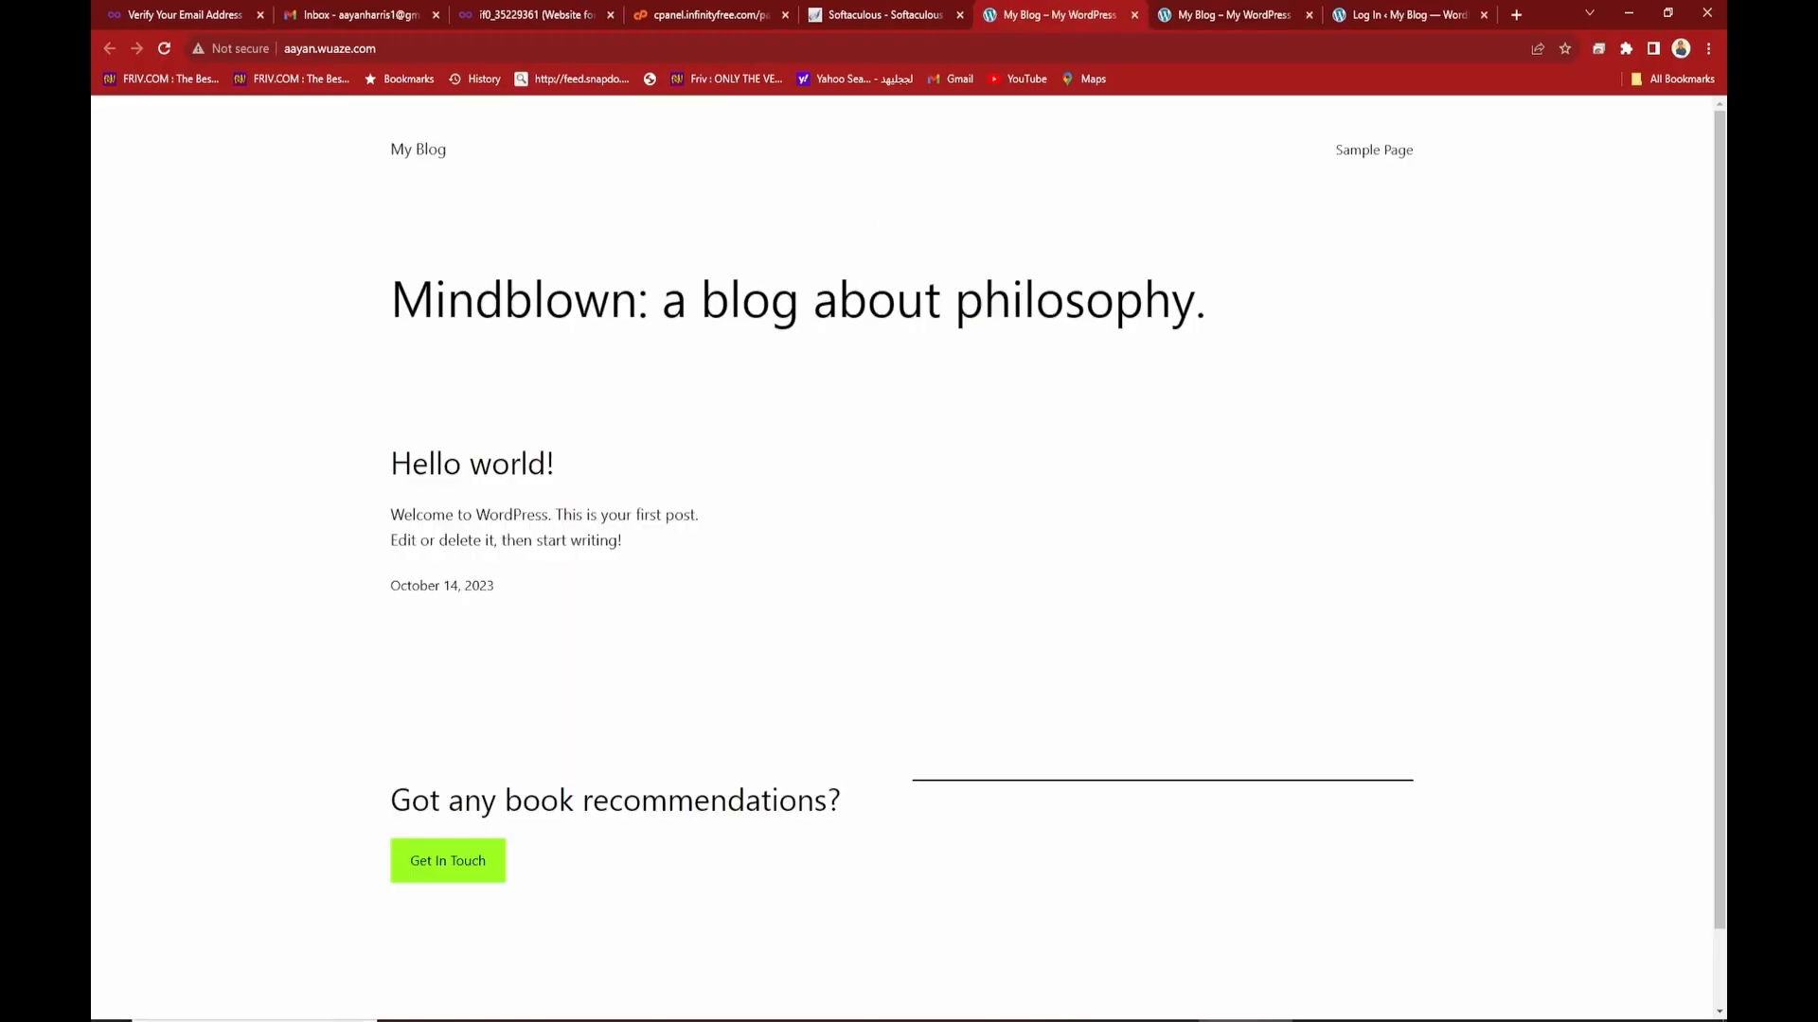
pyautogui.scroll(-2, 908, 549)
pyautogui.scroll(2, 909, 549)
pyautogui.click(897, 13)
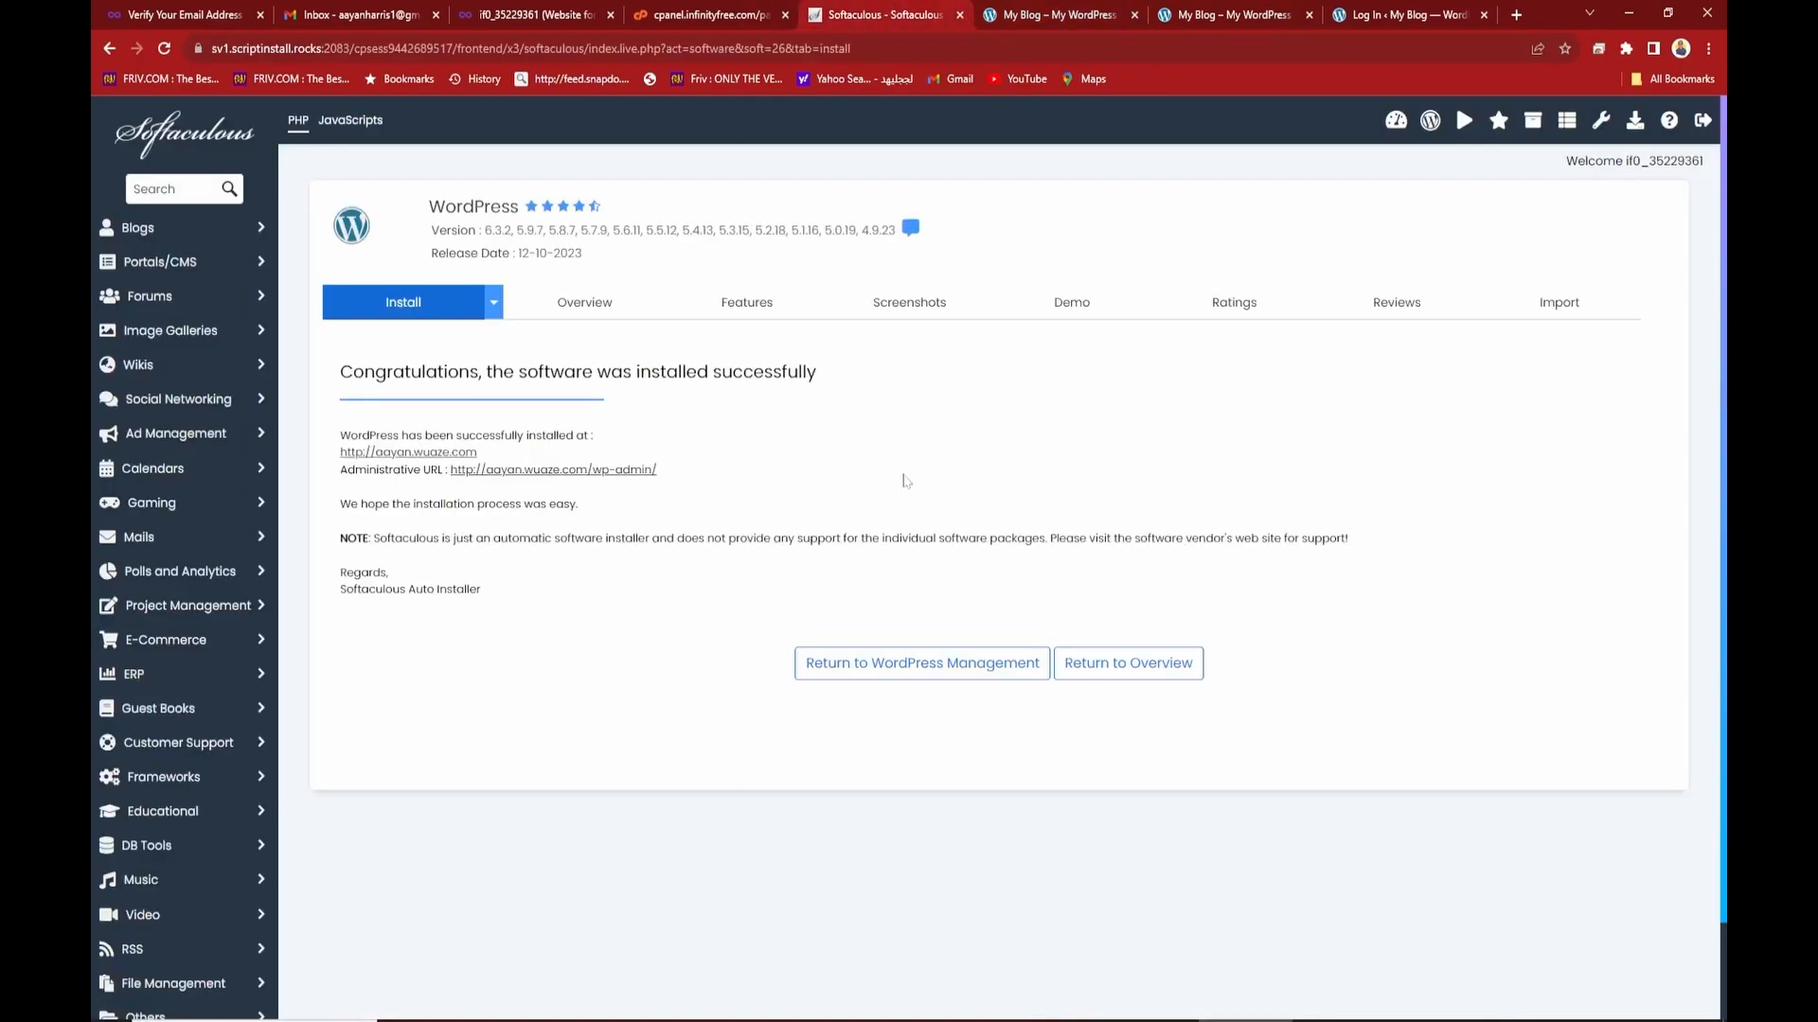
# - Open the wp-admin link and log in as 'admin' with the admin password
pyautogui.click(512, 469)
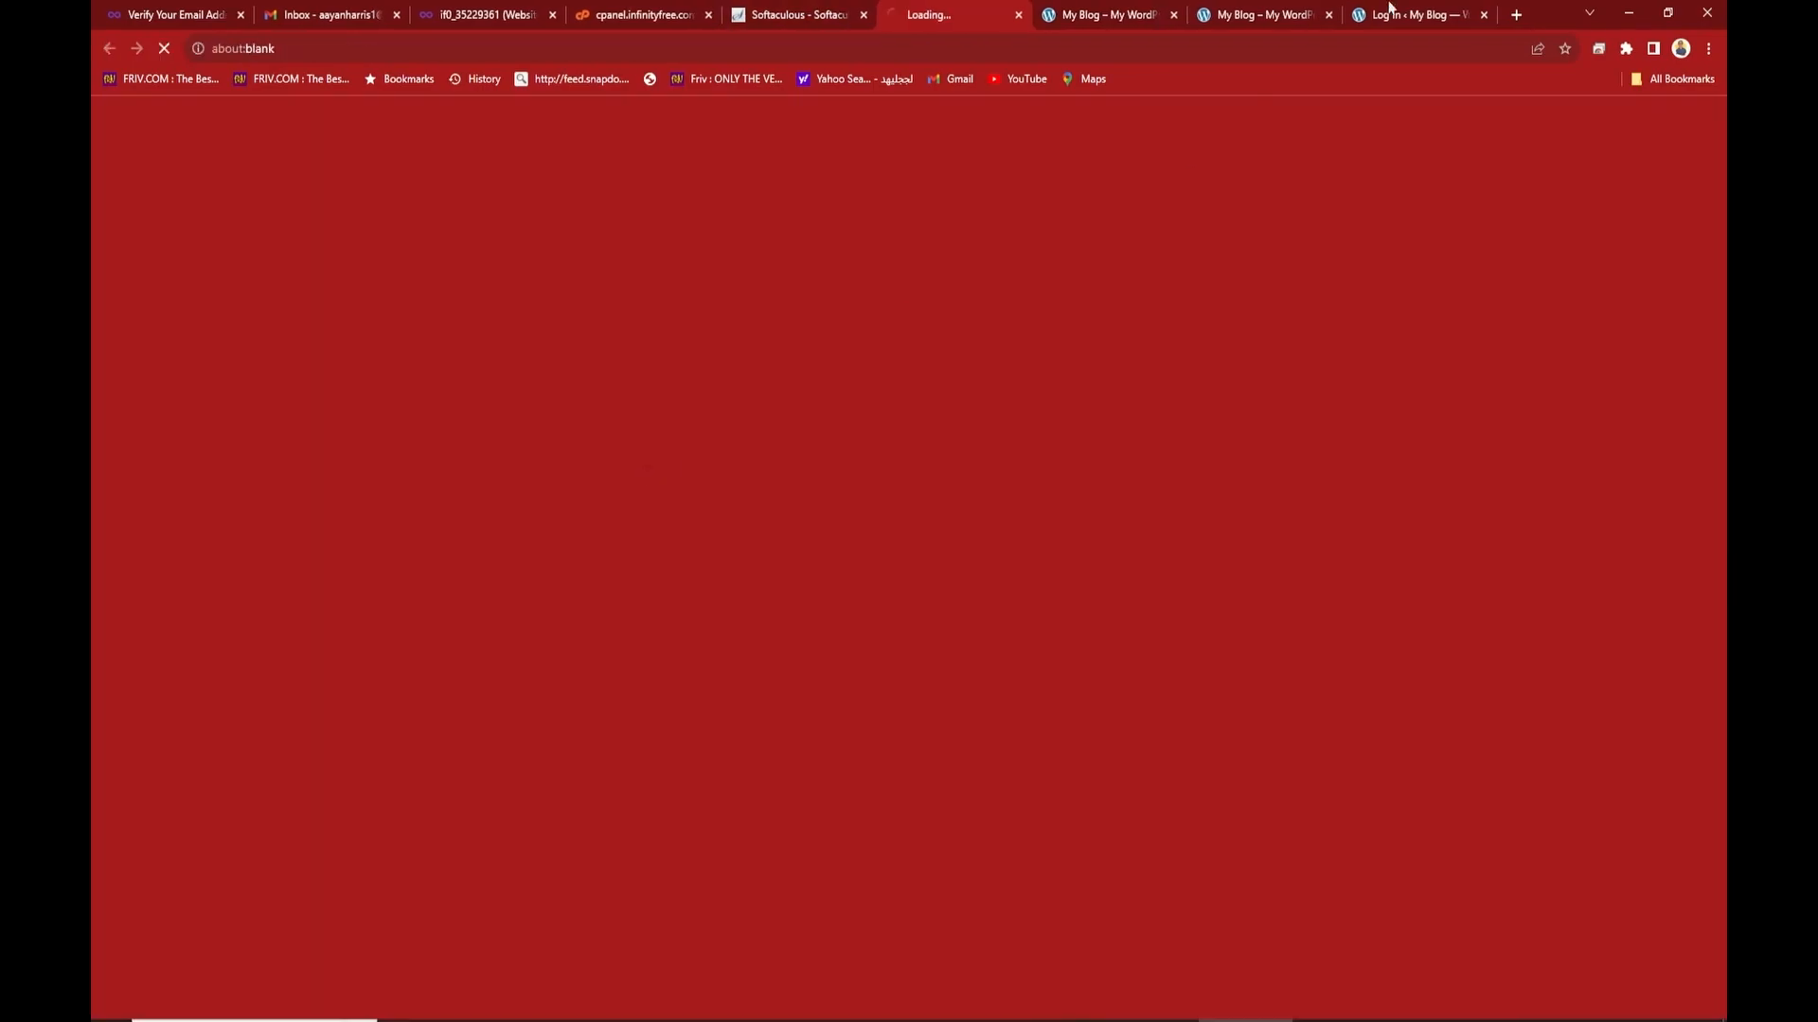
pyautogui.click(1428, 17)
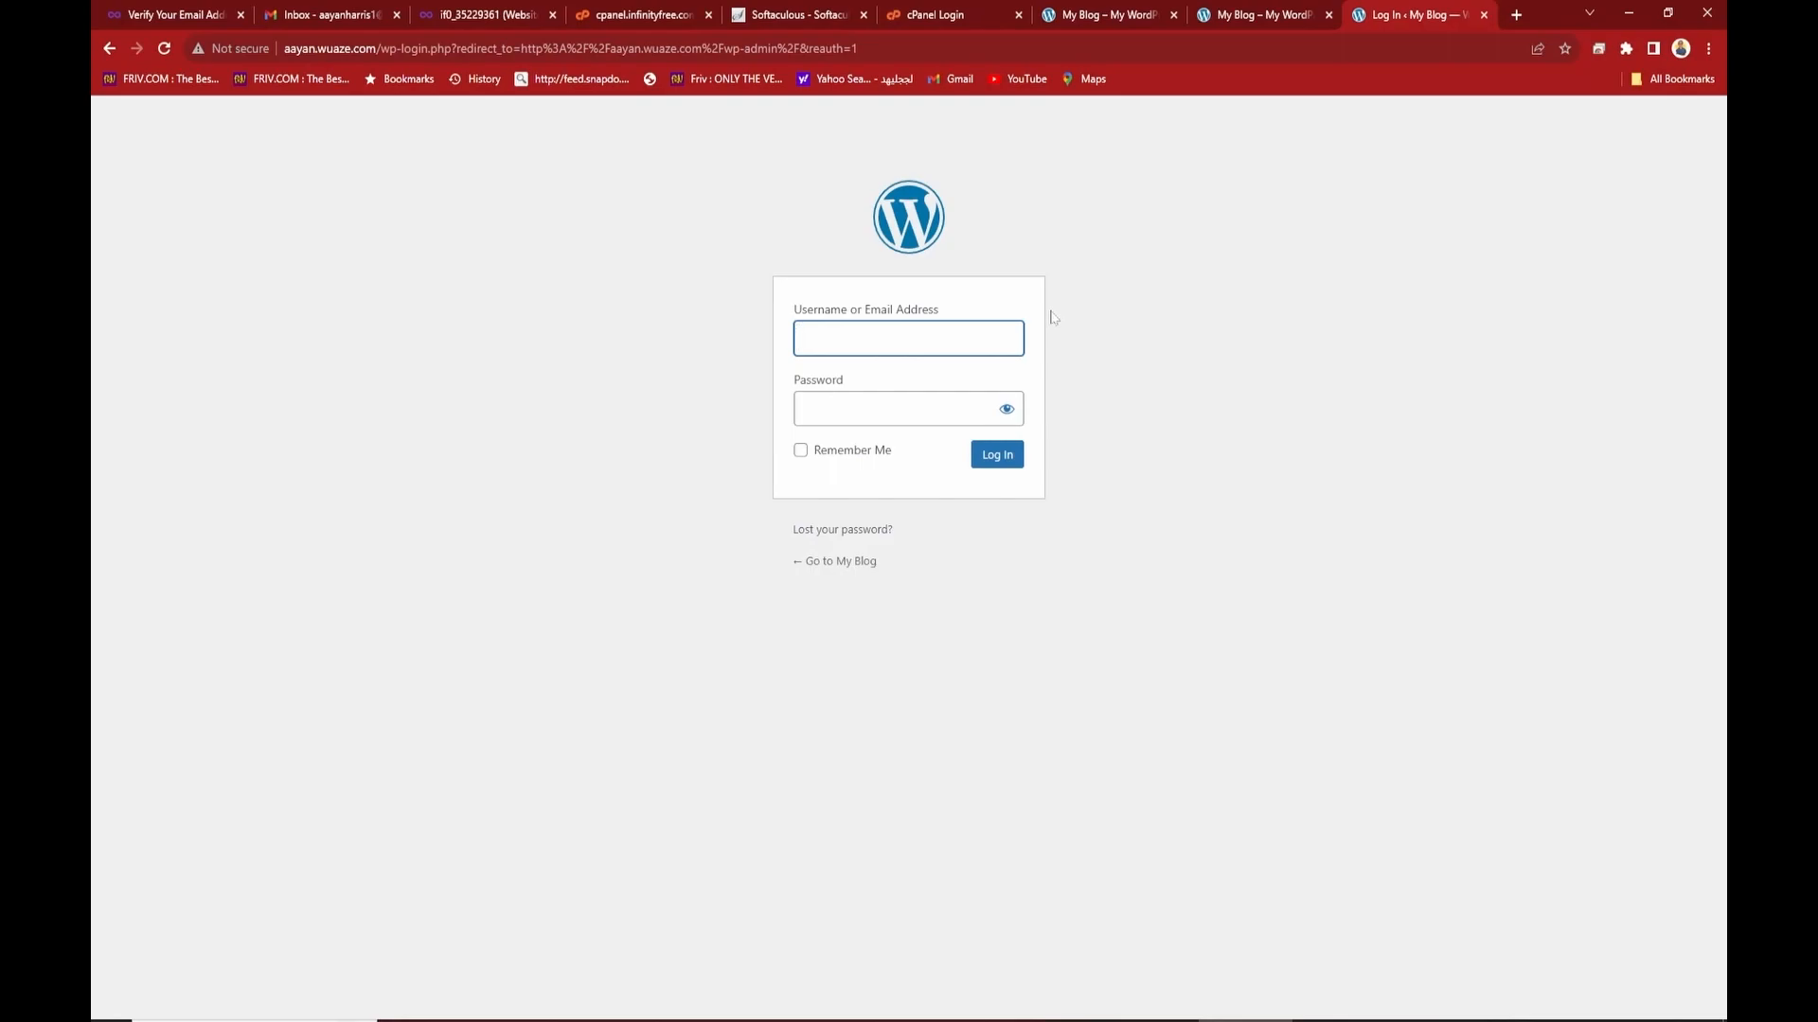
pyautogui.write('admin')
pyautogui.press('Tab')
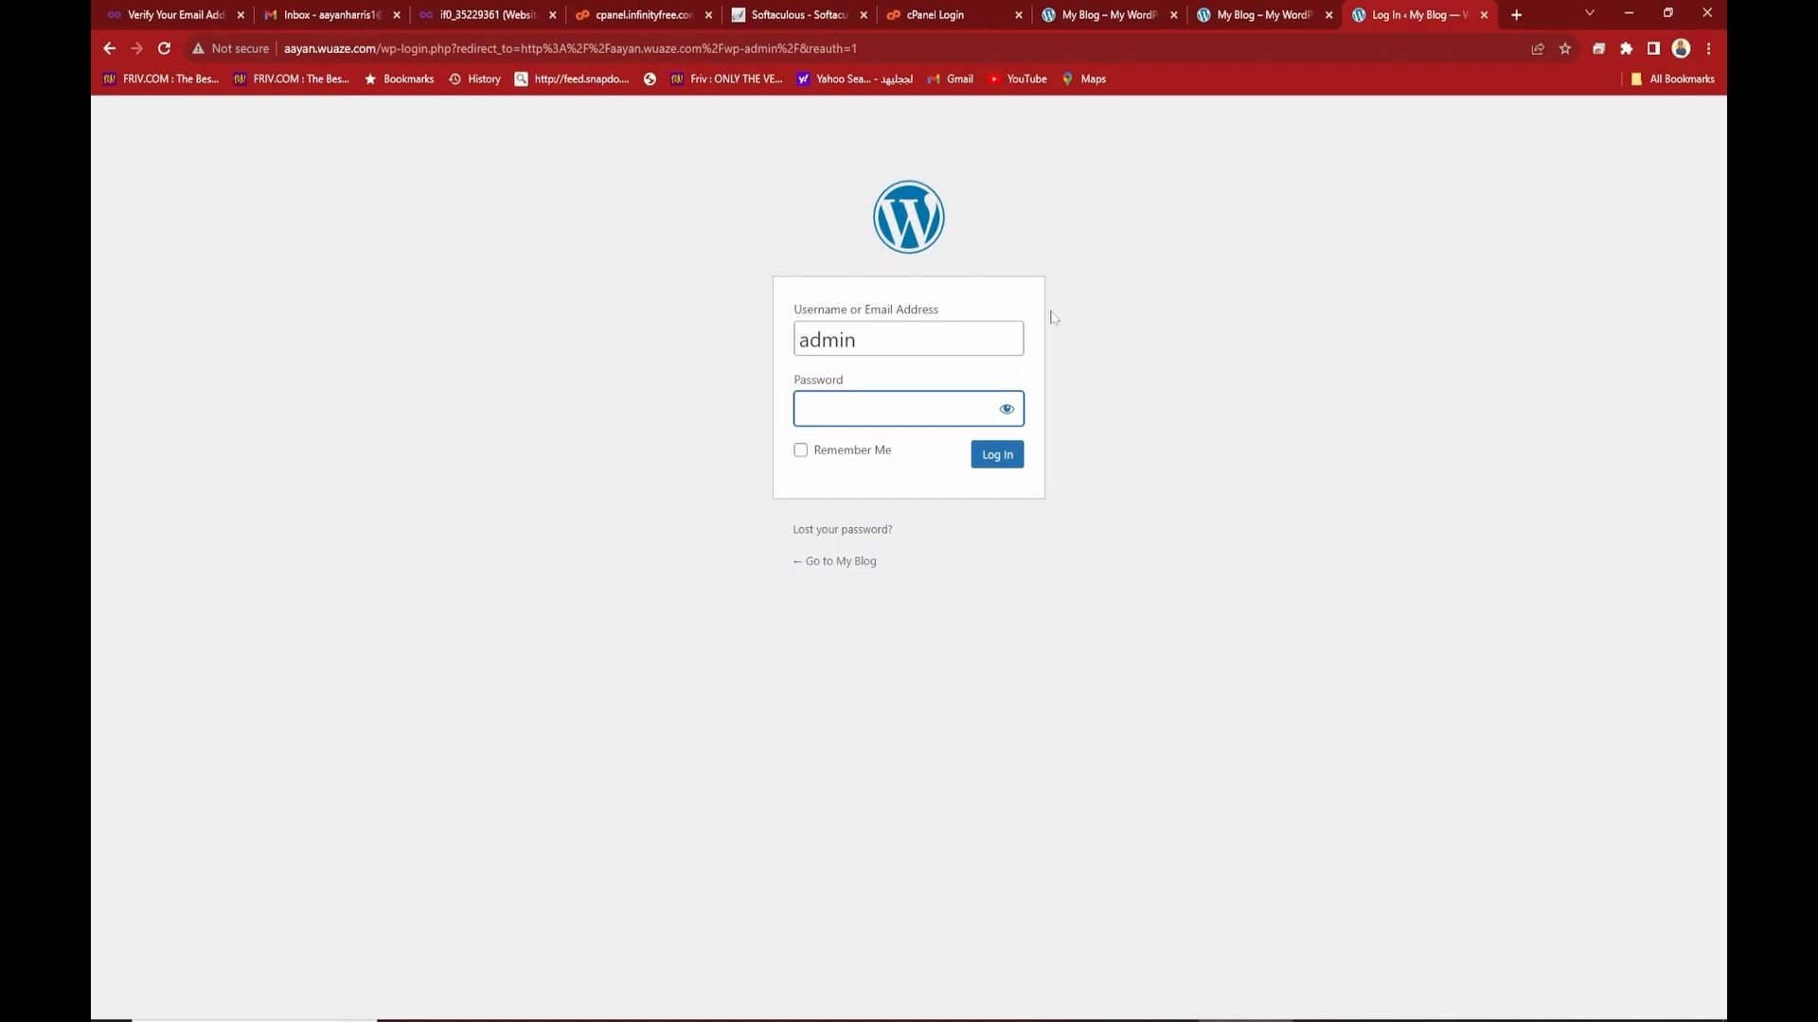
pyautogui.write('************')
pyautogui.press('Return')
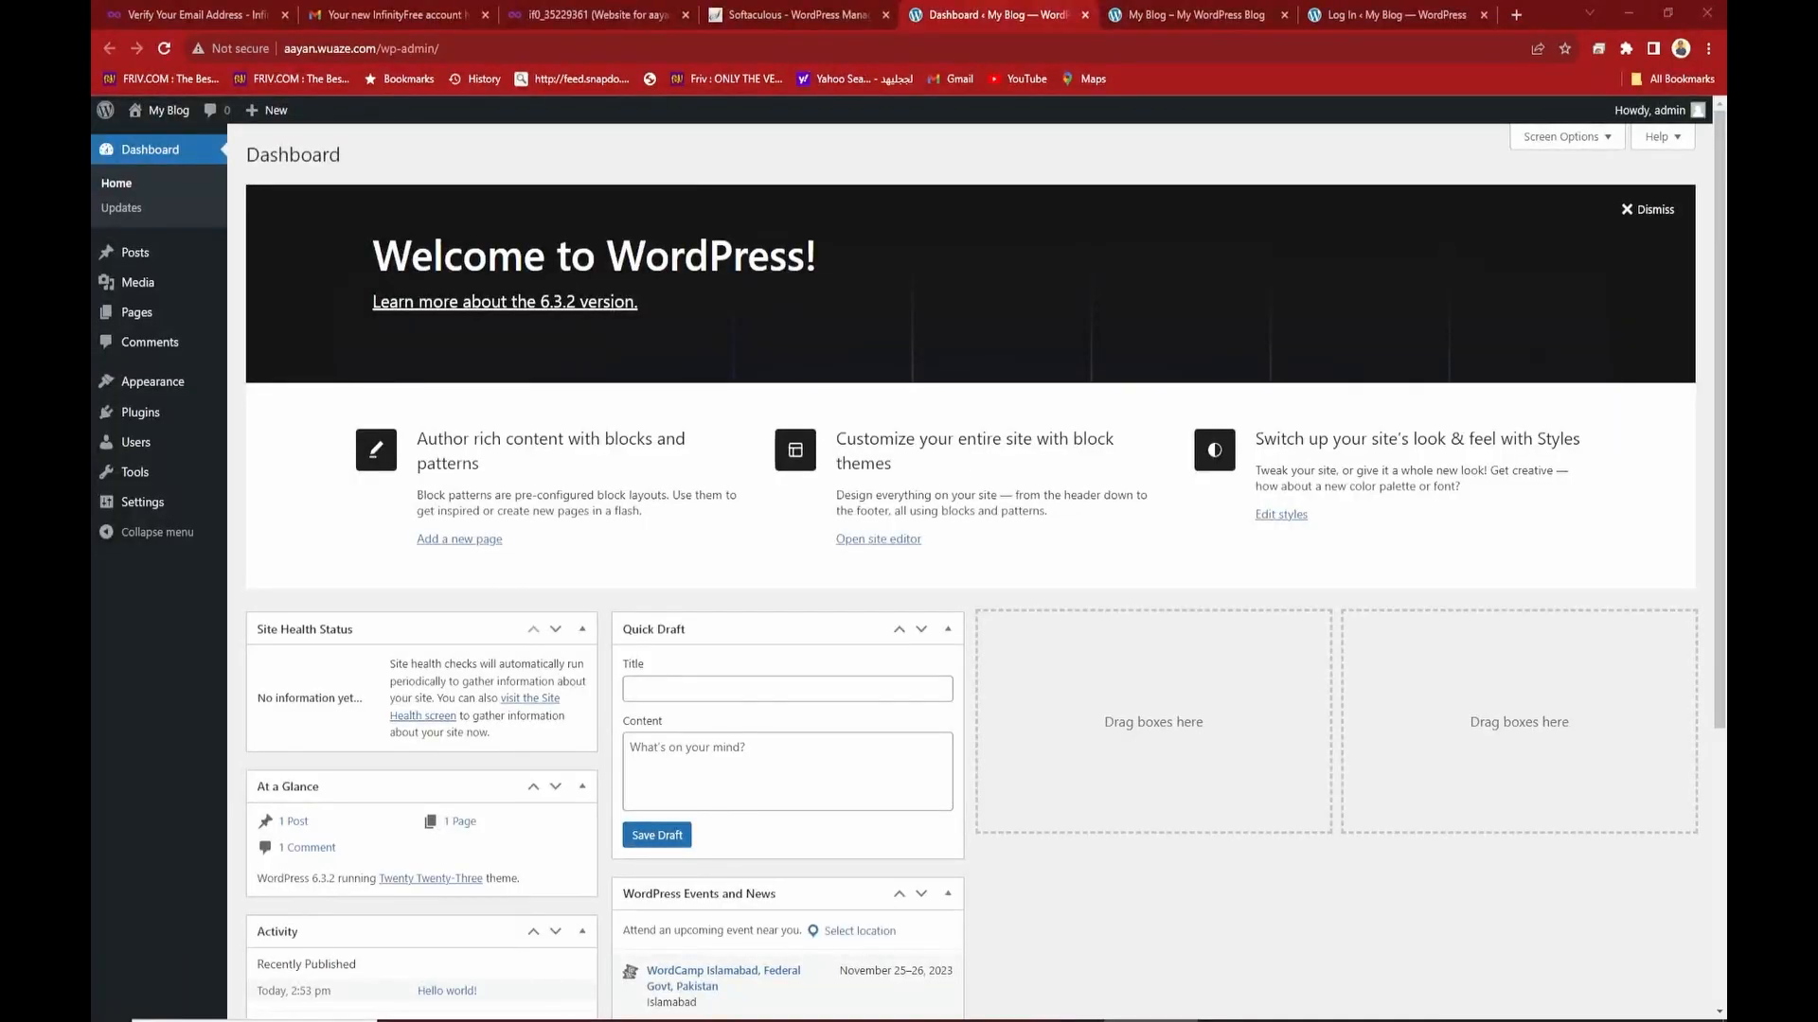